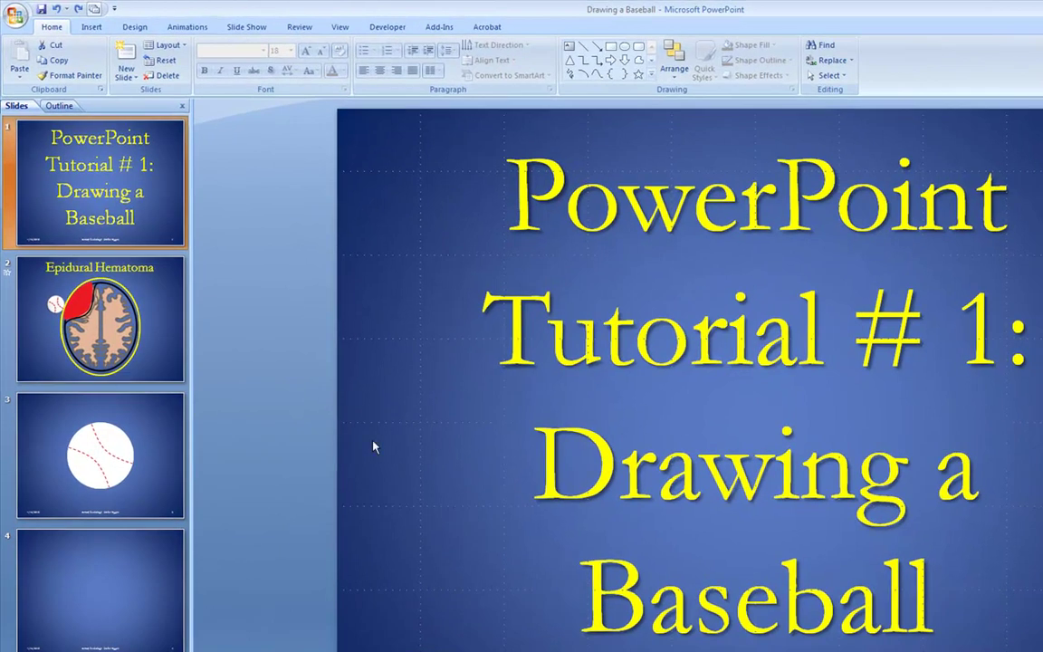
- View the finished baseball on slide 3, and open the blank slide 4 for drawing
click(153, 421)
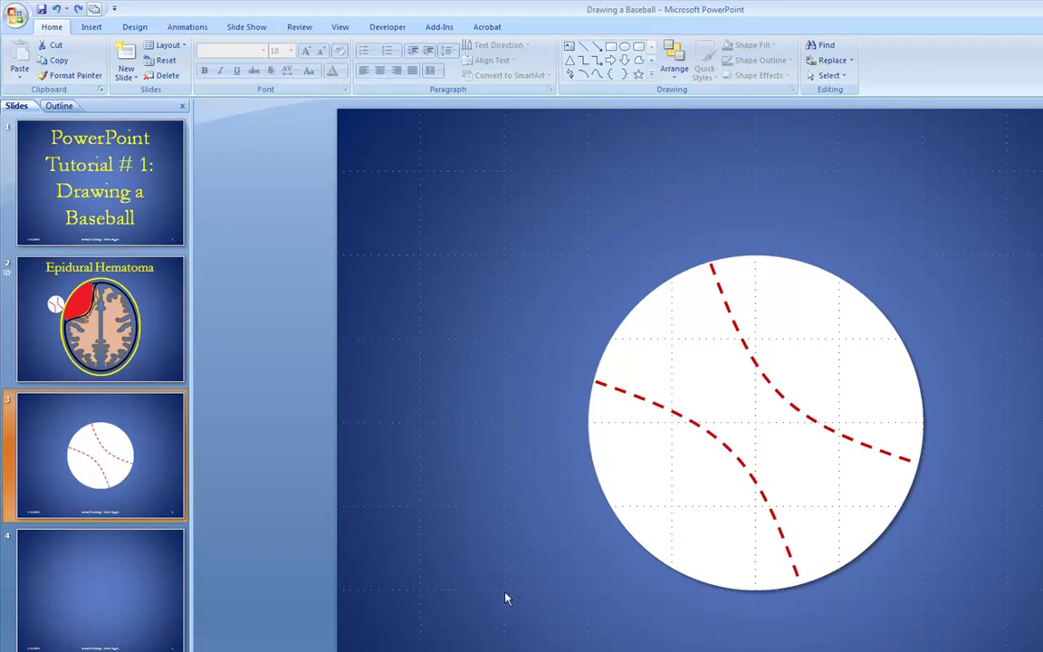
click(151, 563)
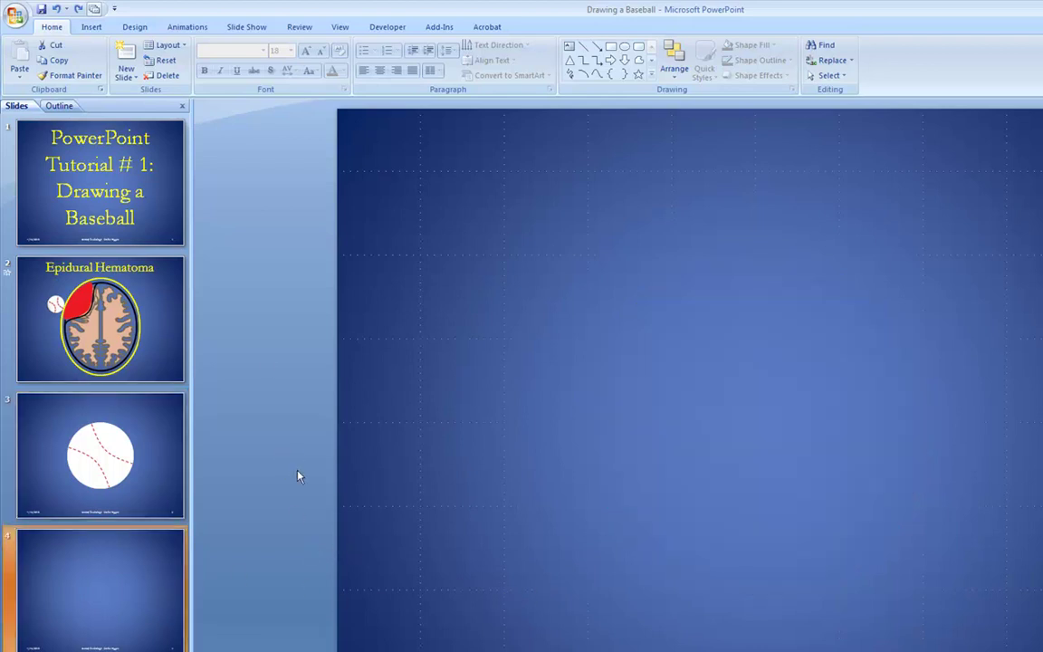
- Switch the slide gridlines off and back on
click(340, 28)
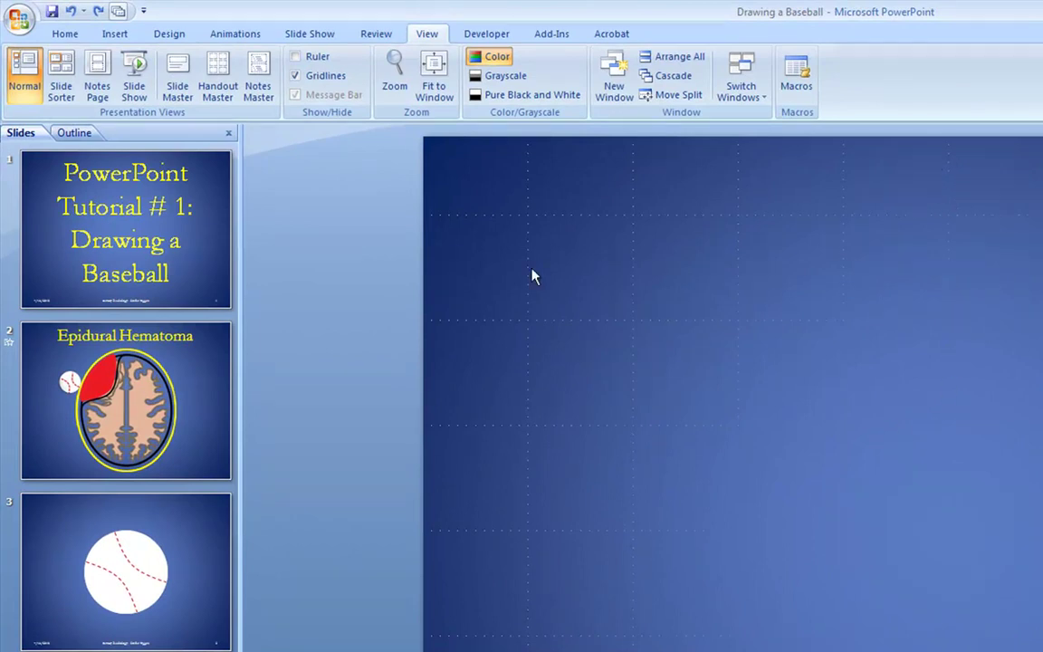
click(297, 77)
click(296, 77)
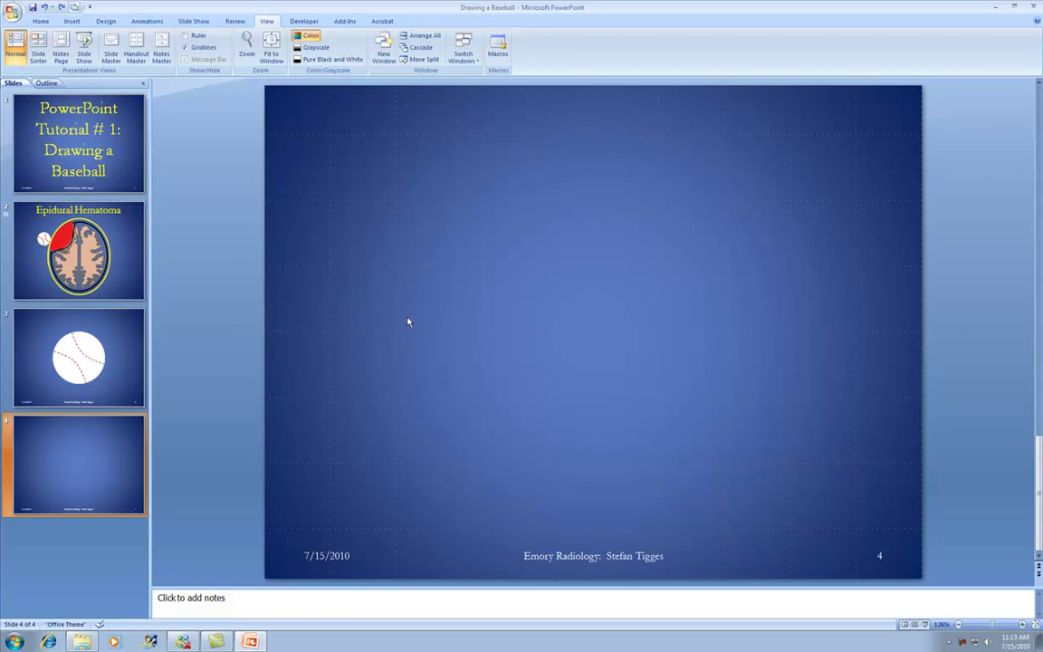
- Insert a circle about 1" in diameter with the Oval shape near the middle of slide 4
click(71, 22)
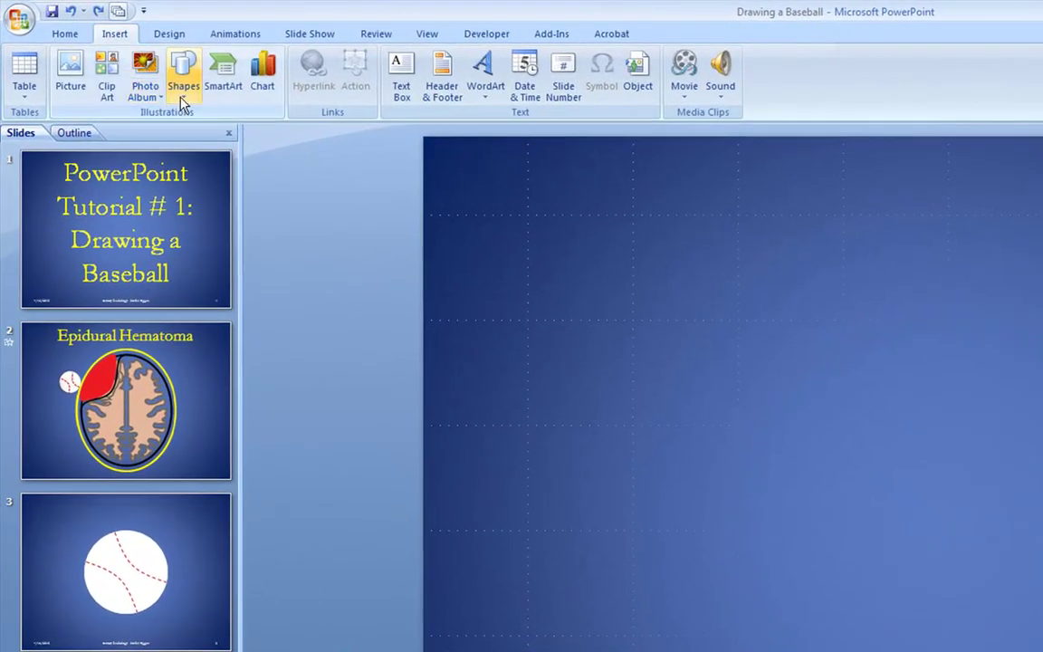
click(112, 60)
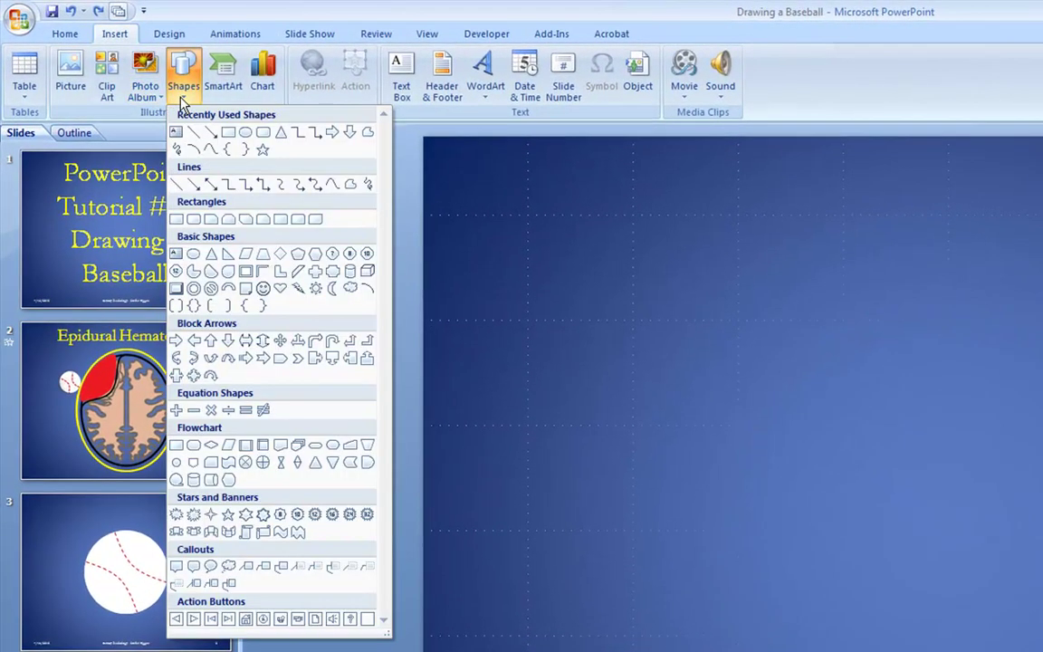
click(194, 256)
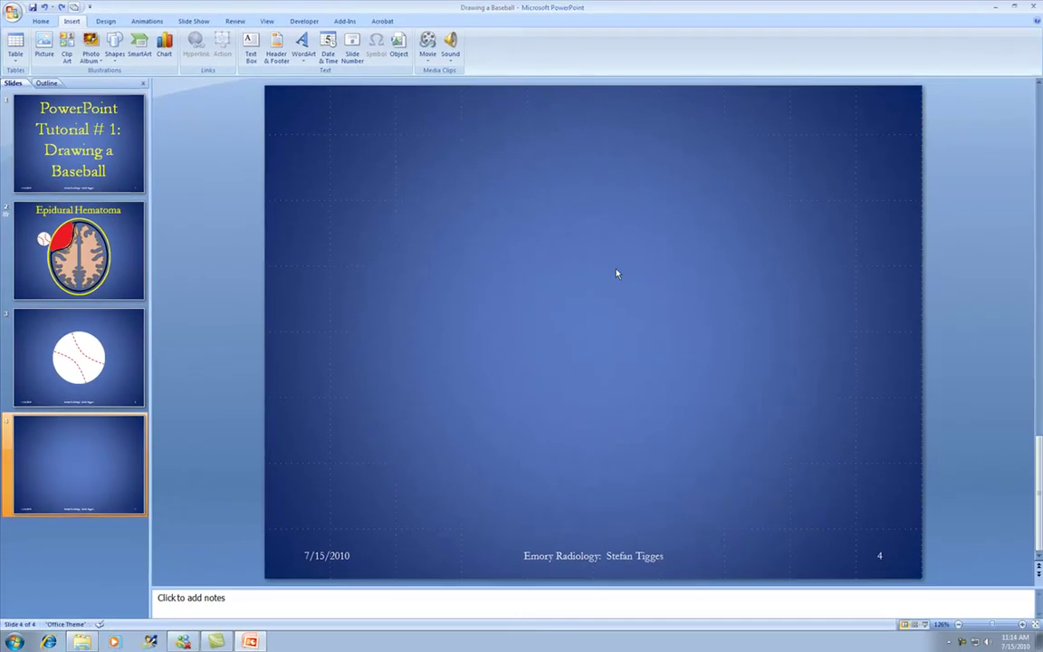
click(615, 266)
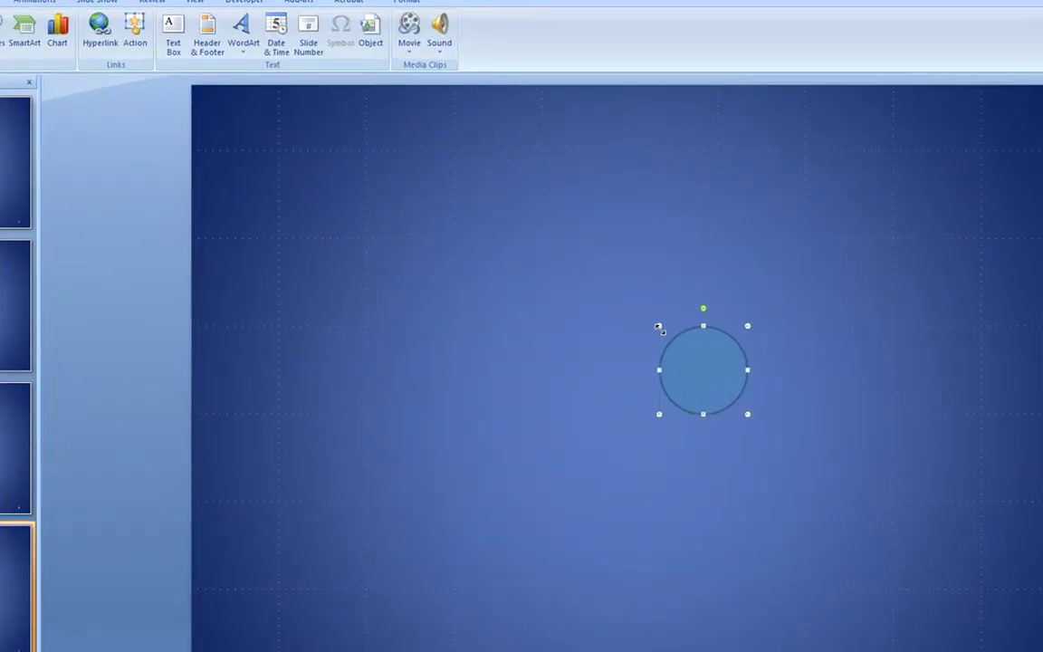
- Format the circle with a solid white fill and no outline
right_click(686, 353)
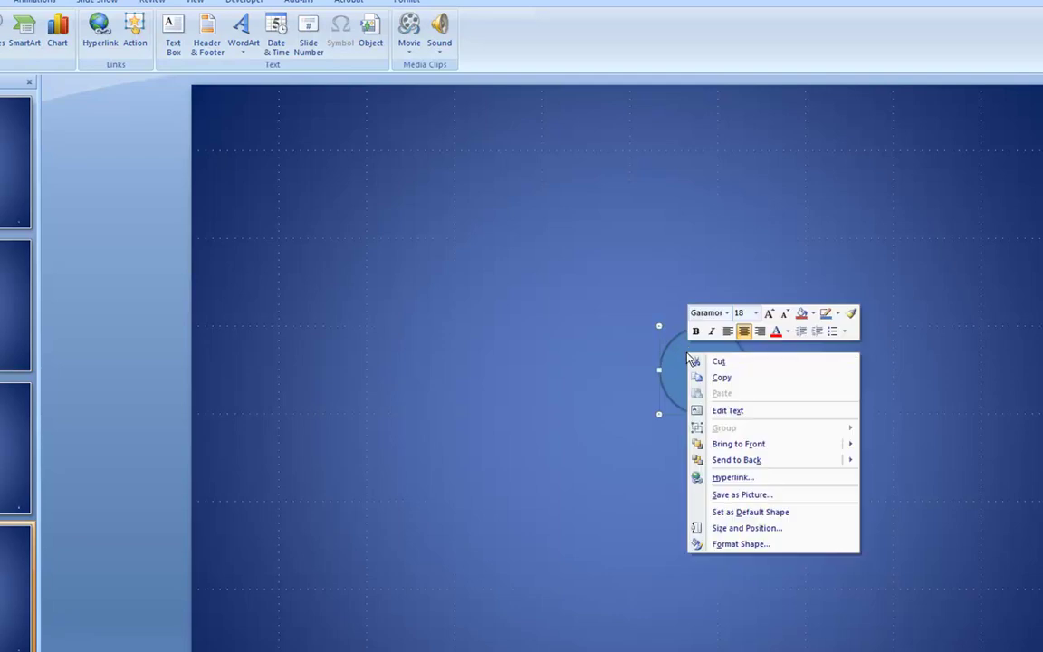
click(759, 543)
drag(585, 239, 444, 193)
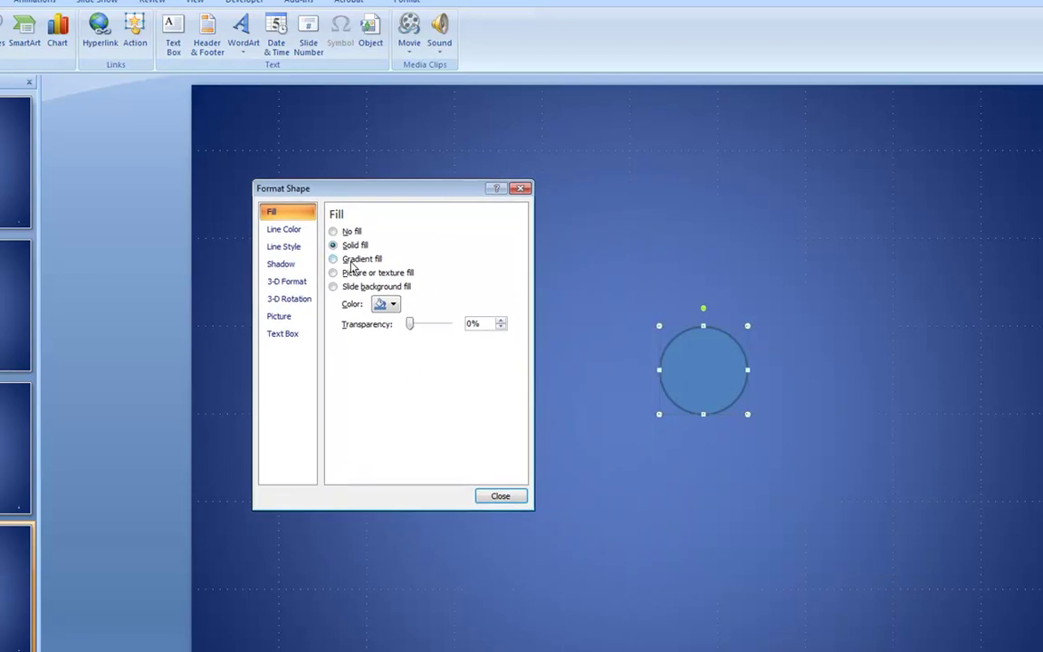
click(395, 306)
click(388, 336)
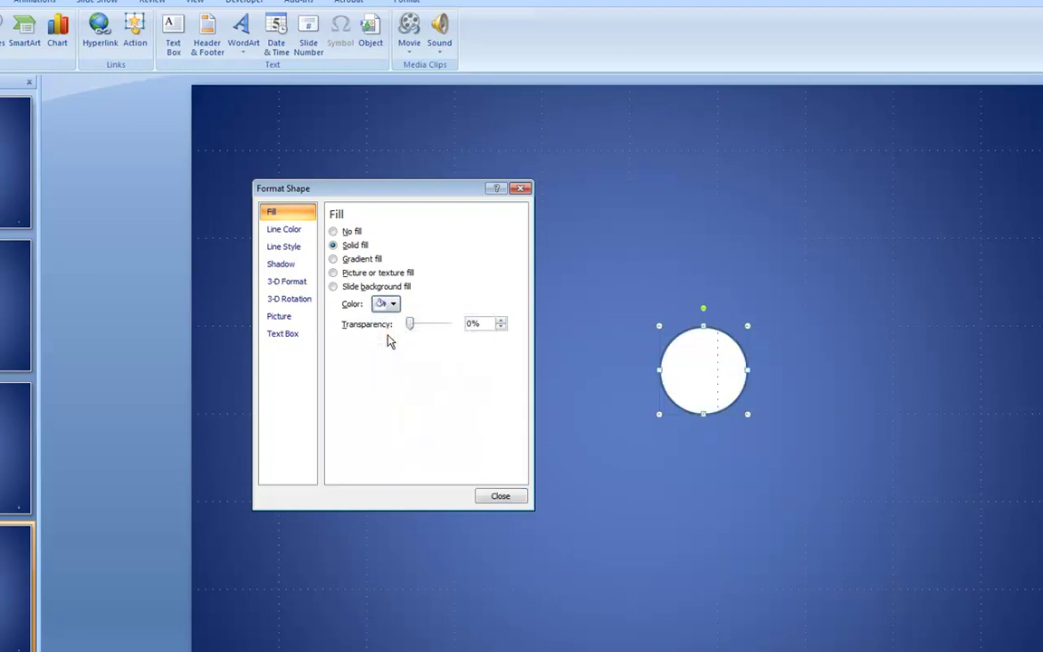
click(288, 231)
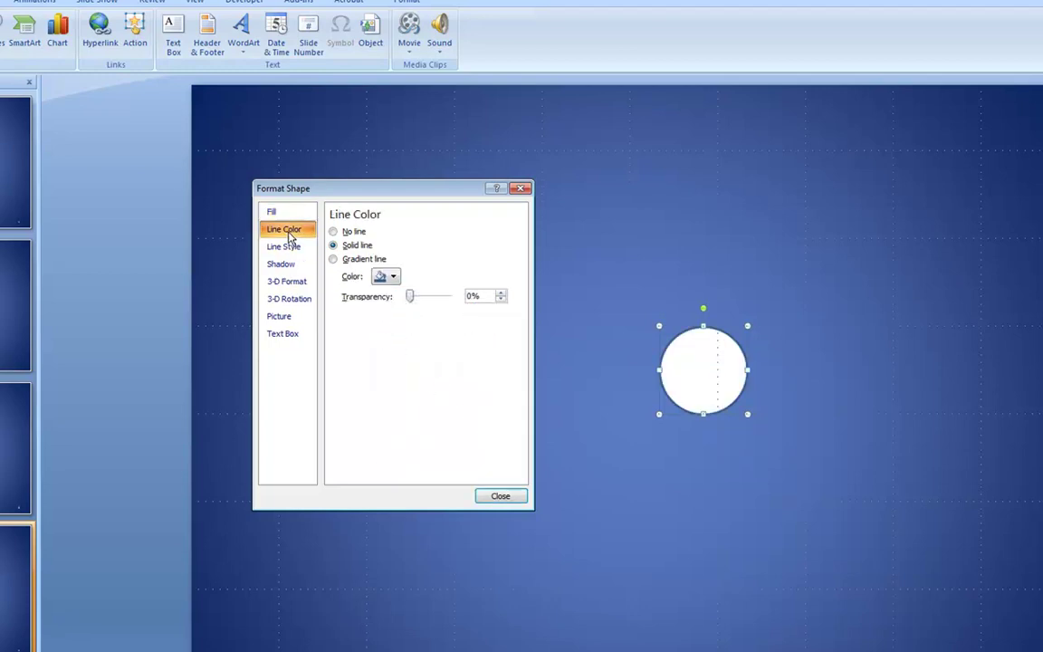
click(348, 232)
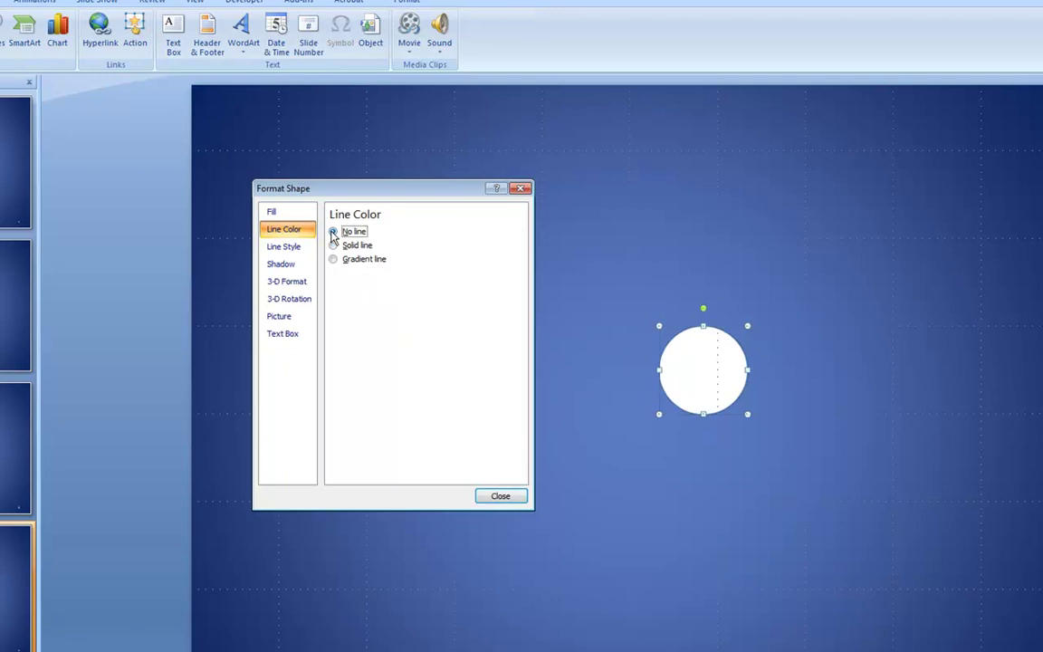
click(500, 497)
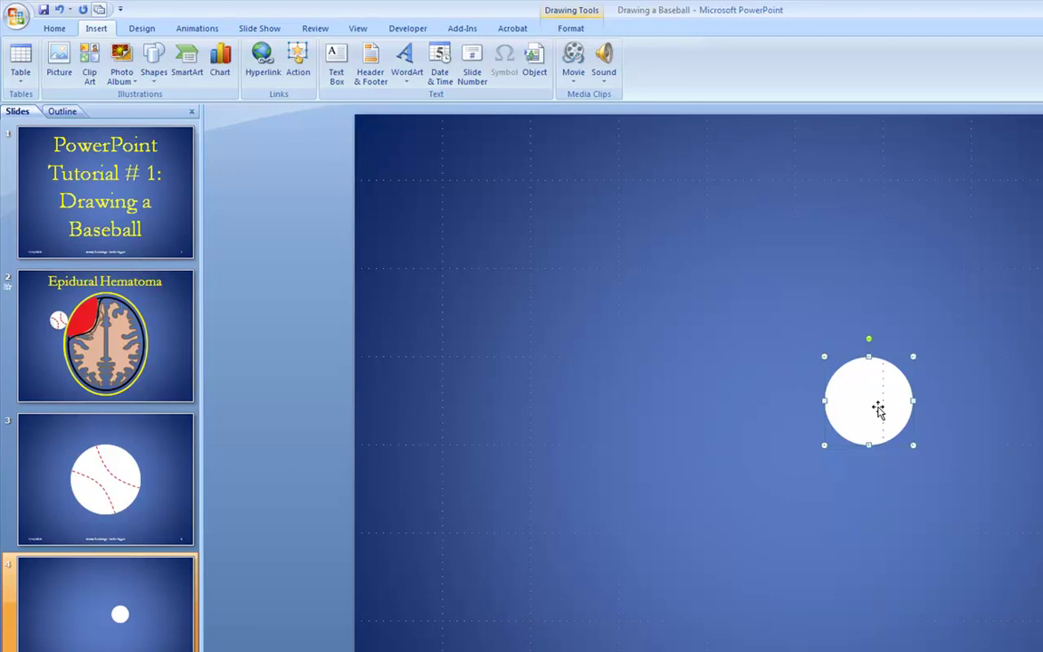
- Compare with the baseball on slide 3, and enlarge slide 4's circle to 4" high and wide with the aspect ratio locked
click(159, 498)
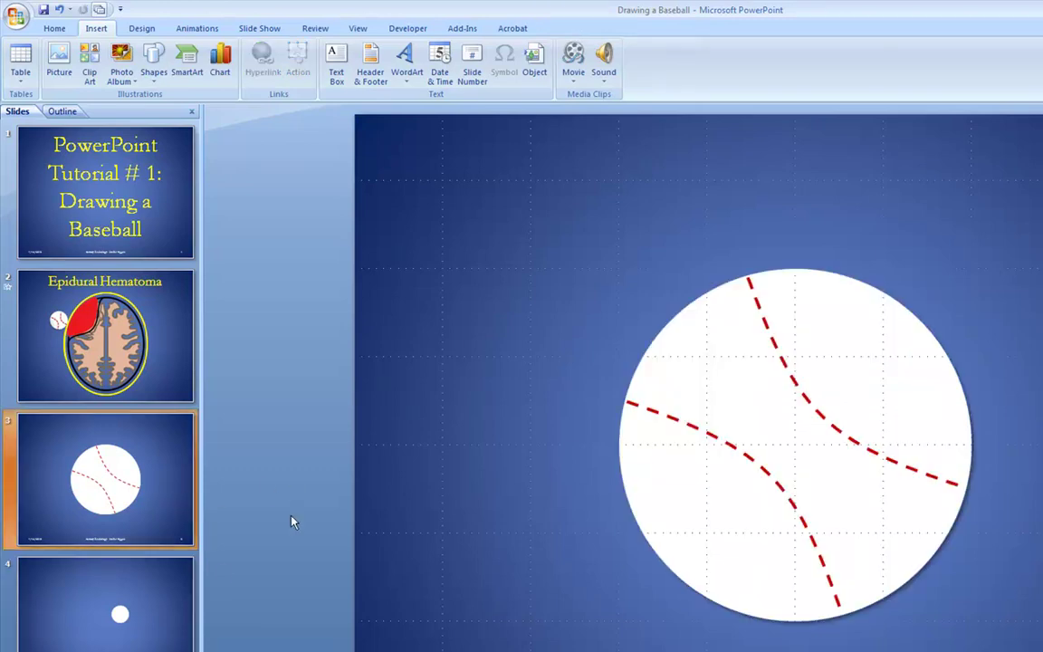
click(174, 588)
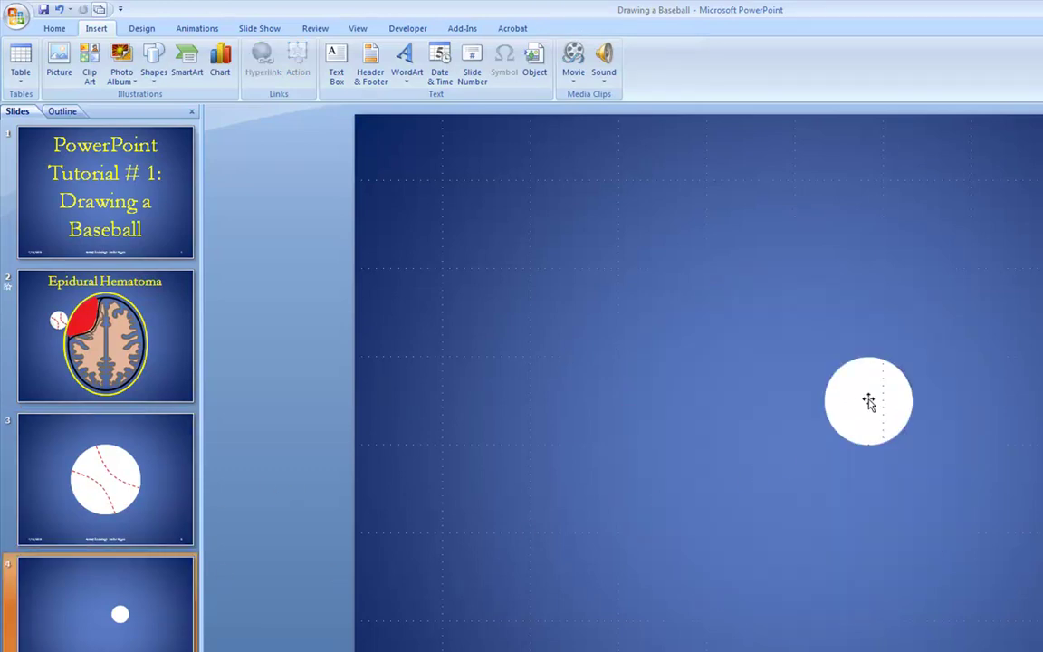
click(868, 401)
right_click(868, 401)
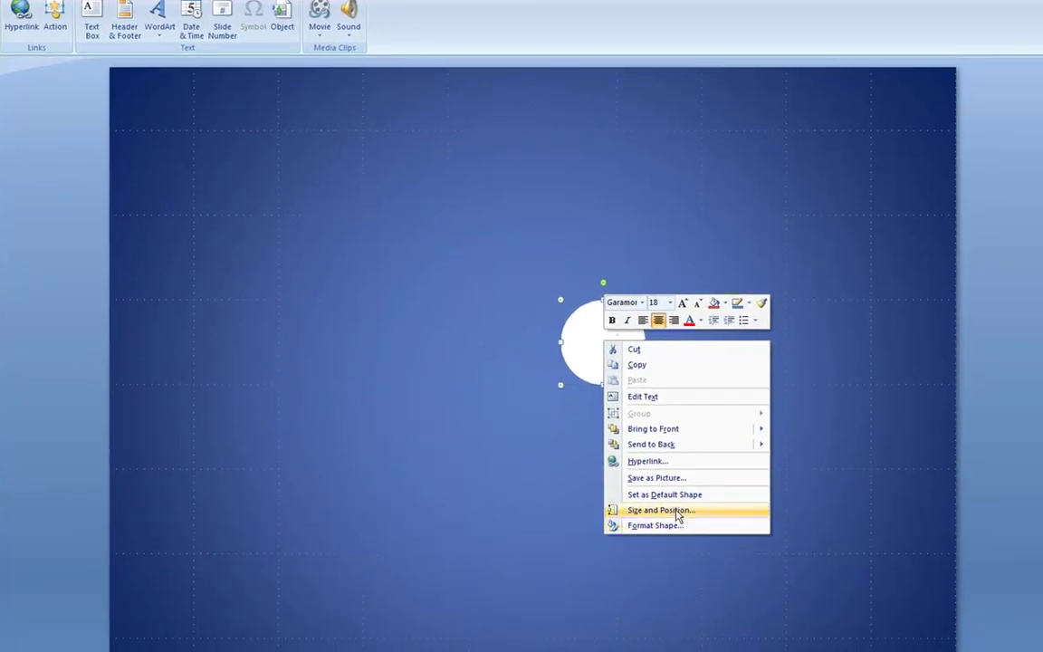
click(677, 512)
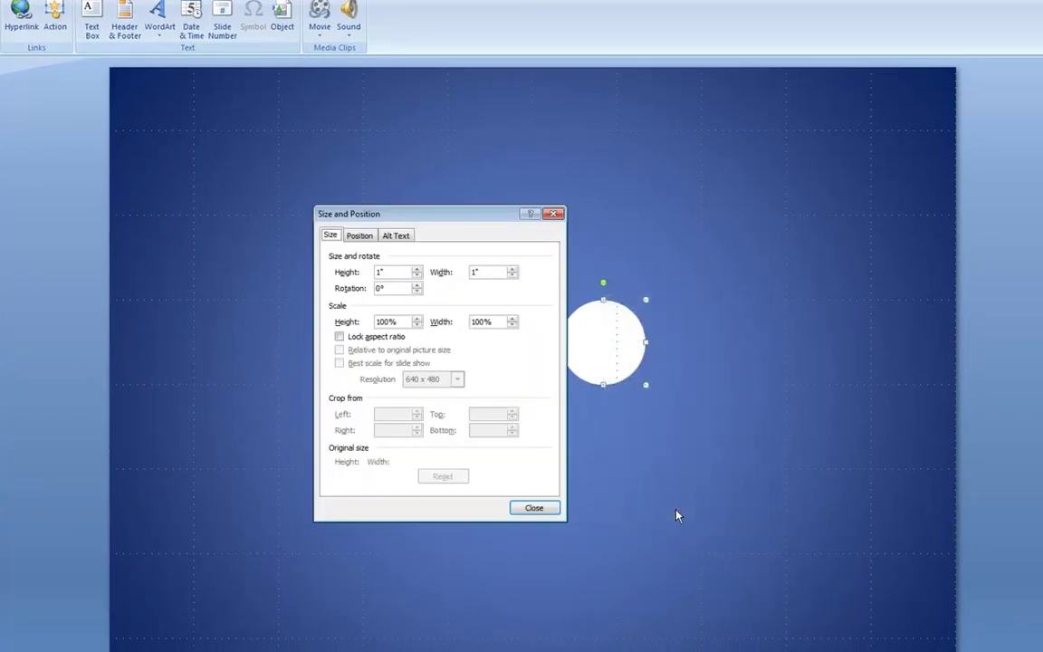
click(339, 337)
click(381, 323)
text(4)
key(Return)
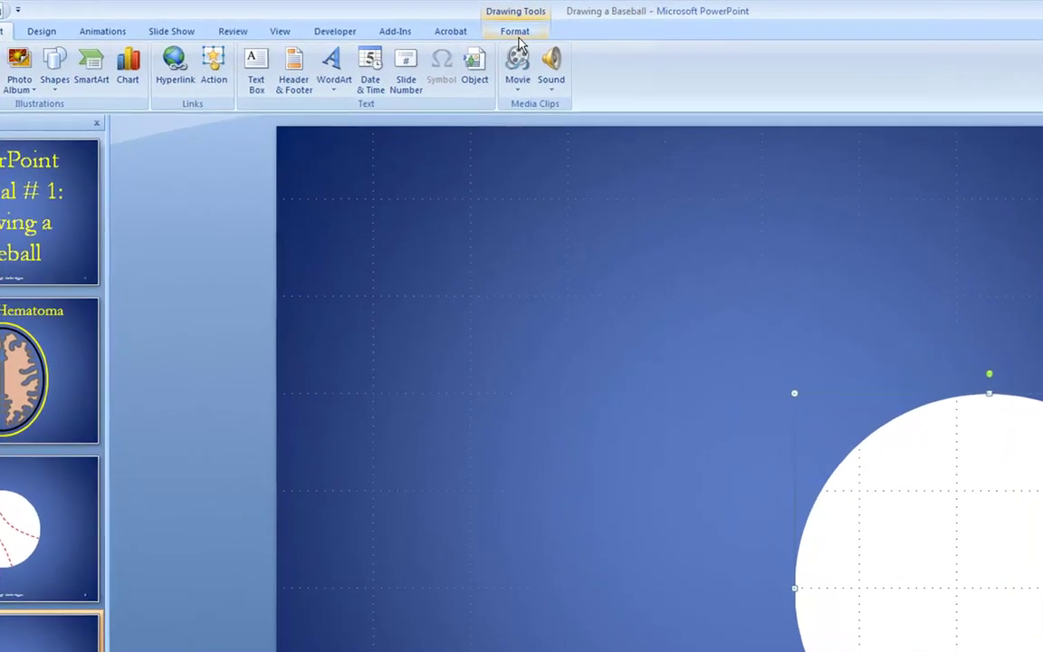
- Align the circle to the center and middle of the slide
click(516, 33)
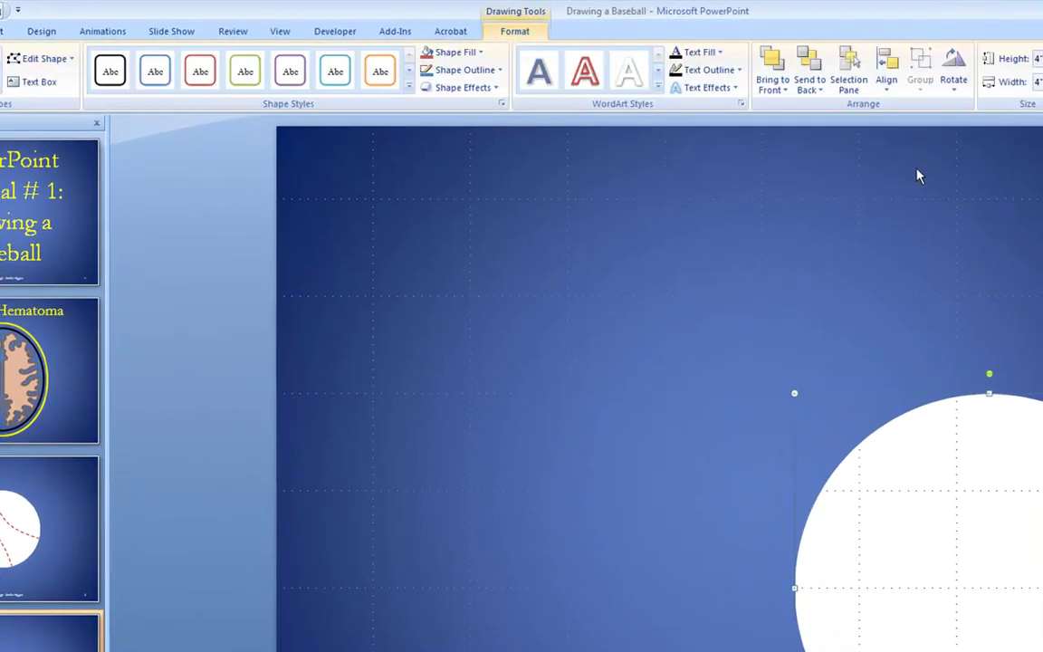
click(887, 96)
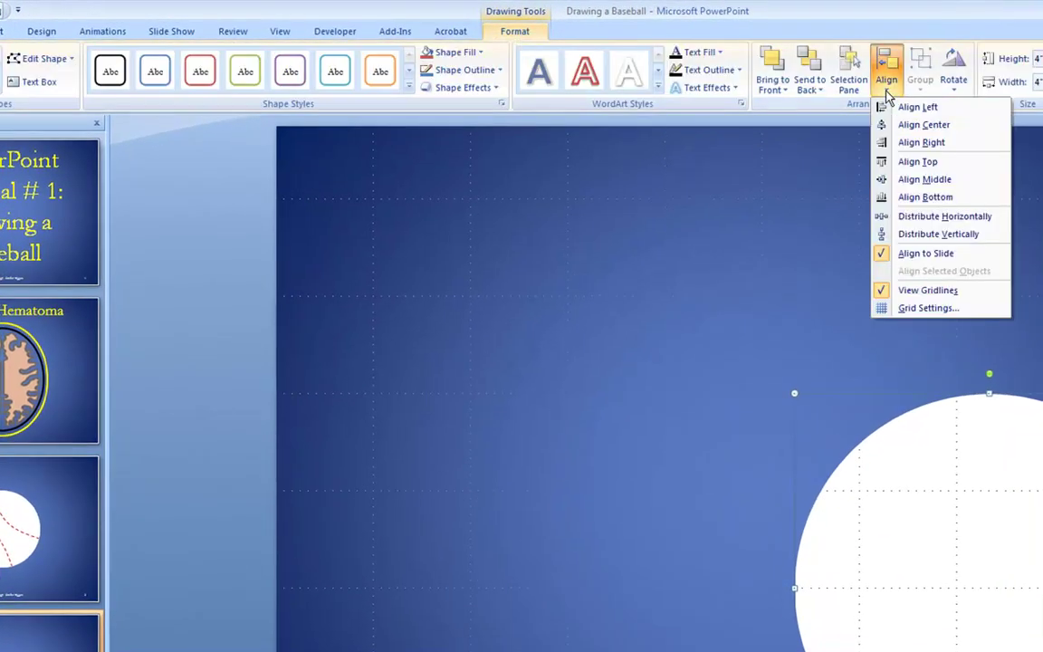
click(920, 126)
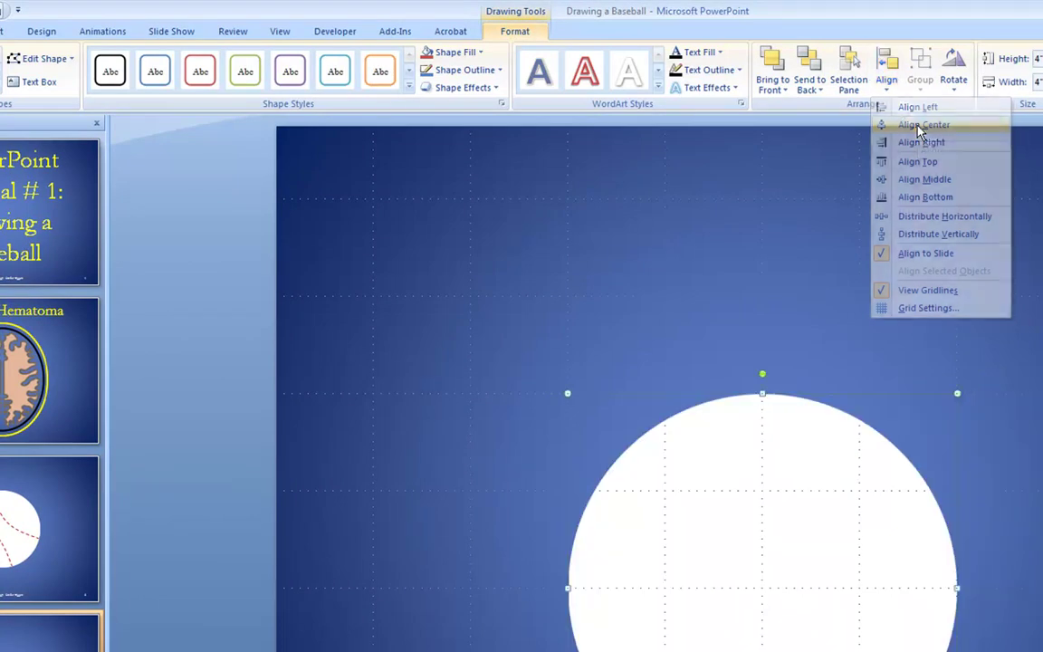
click(887, 91)
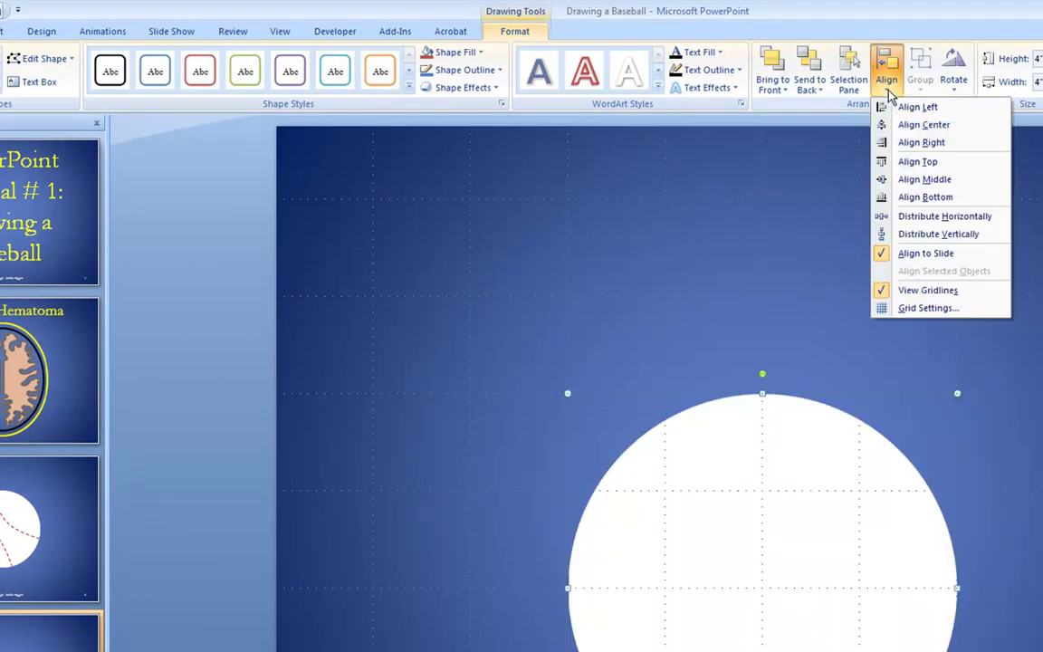
click(923, 179)
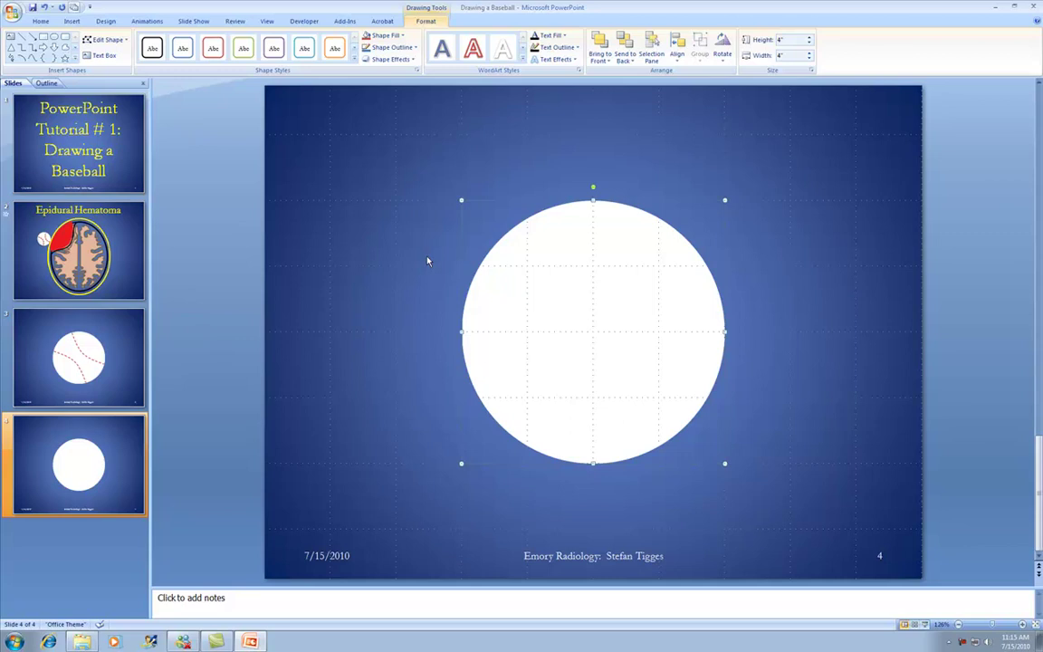
- Try the centered inner shadow effect on the white circle
click(414, 59)
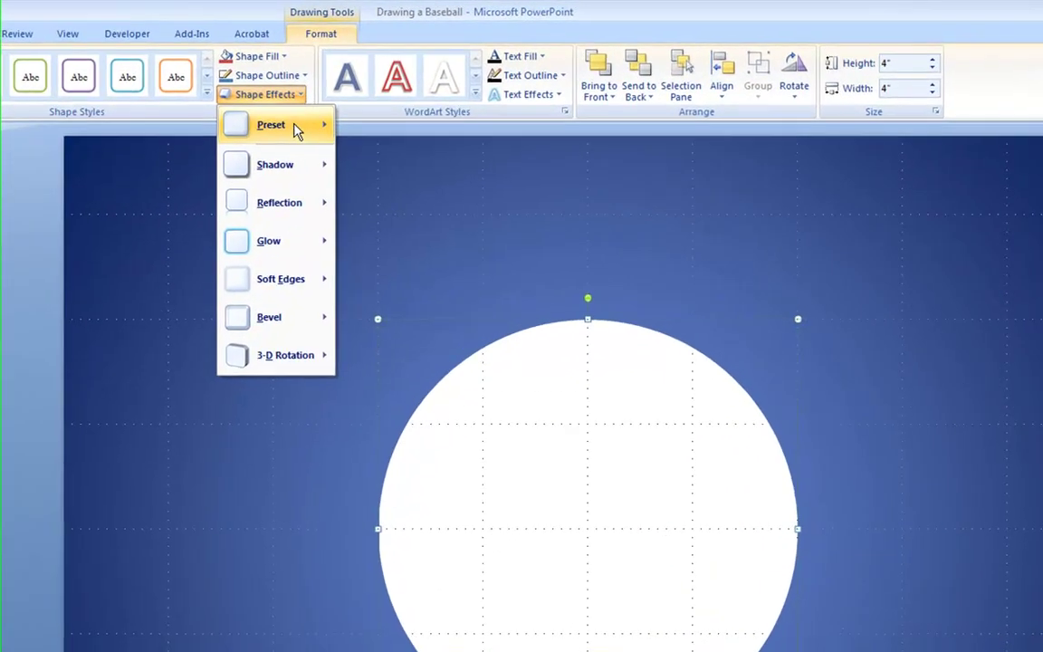
mouse_move(410, 82)
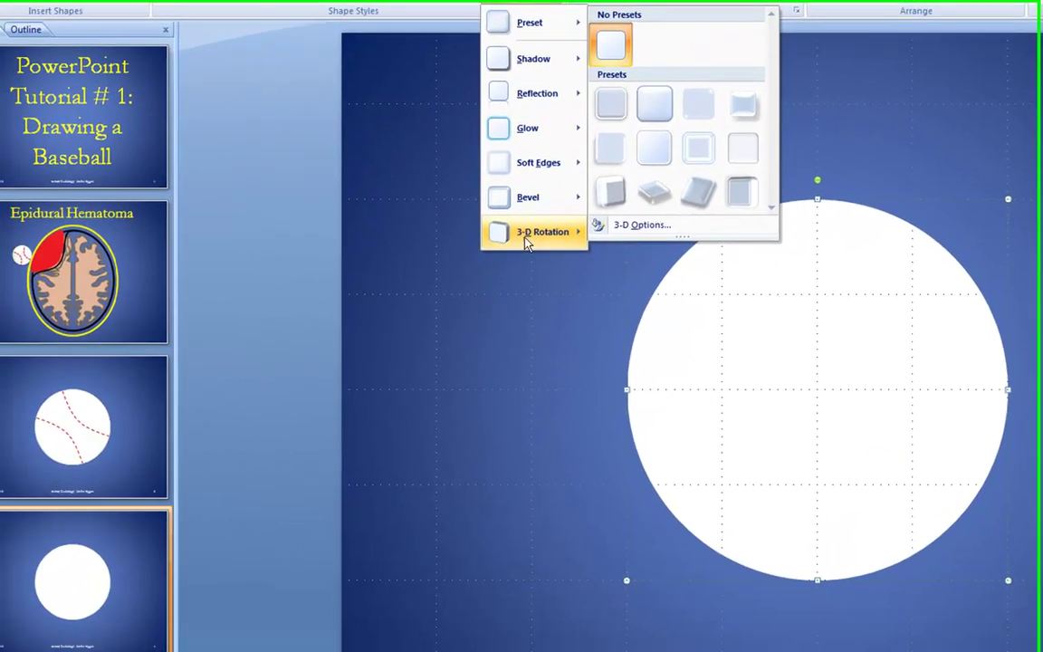
mouse_move(284, 356)
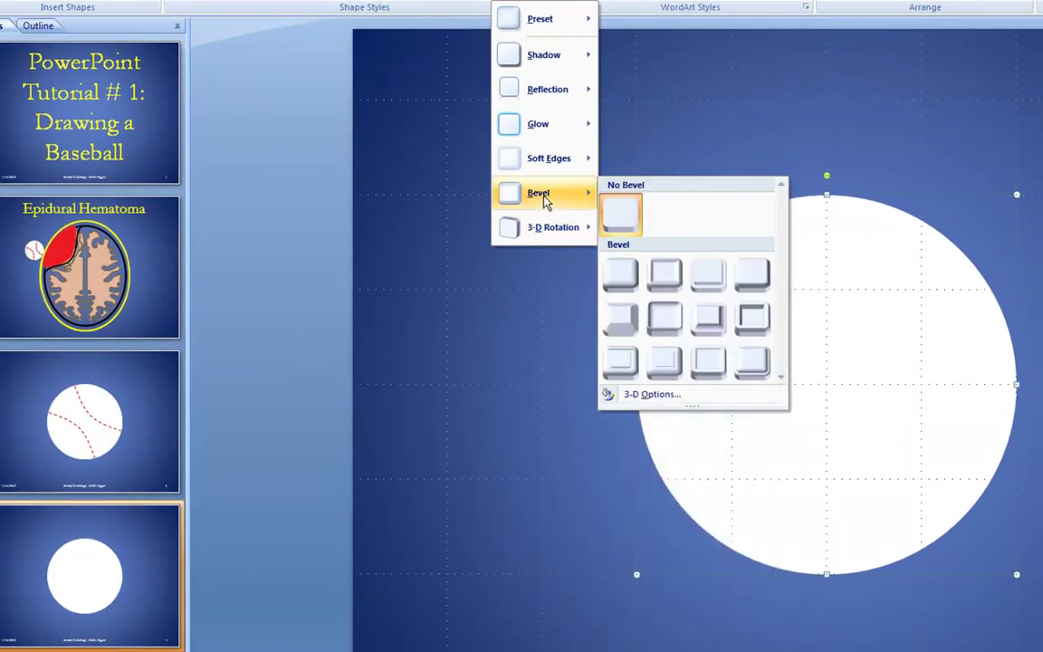
mouse_move(550, 65)
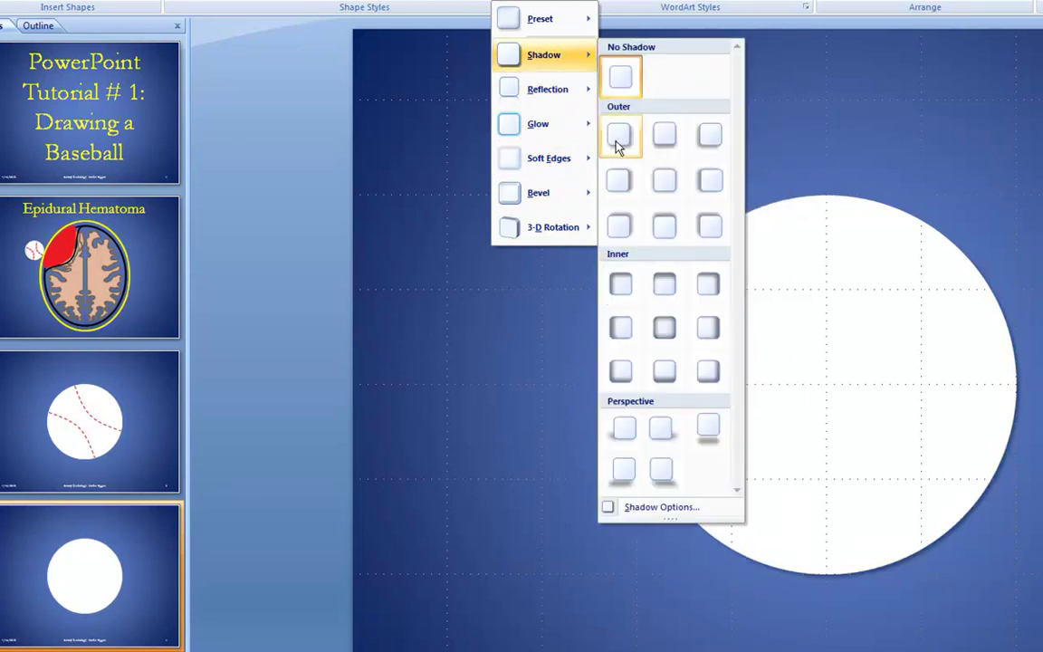
click(666, 330)
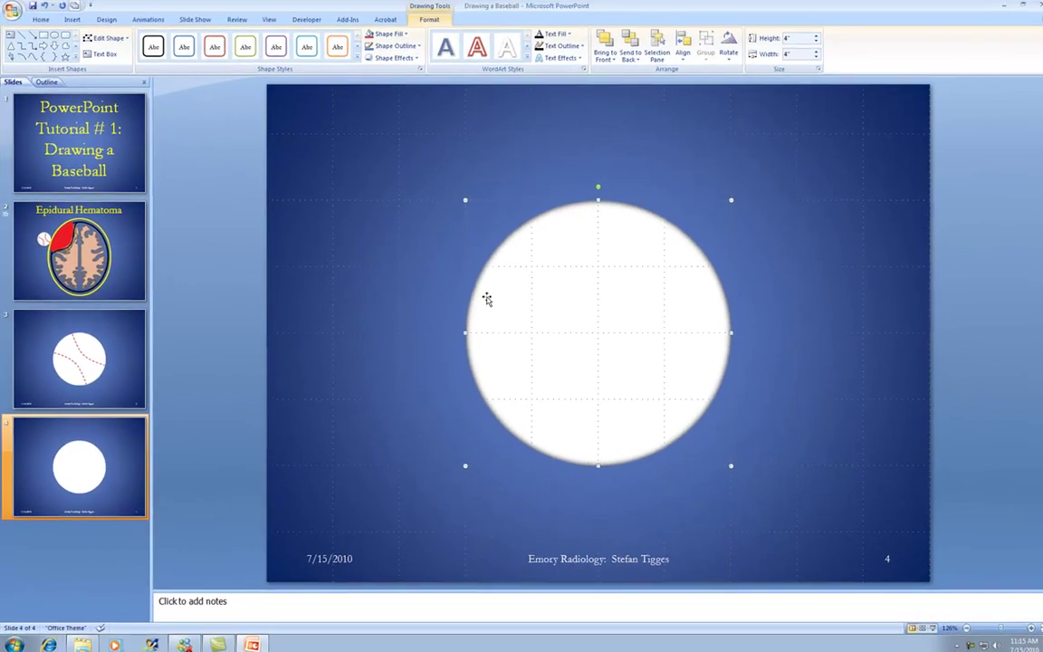
- Apply the outer shadow that falls toward the circle's lower right edge
click(411, 60)
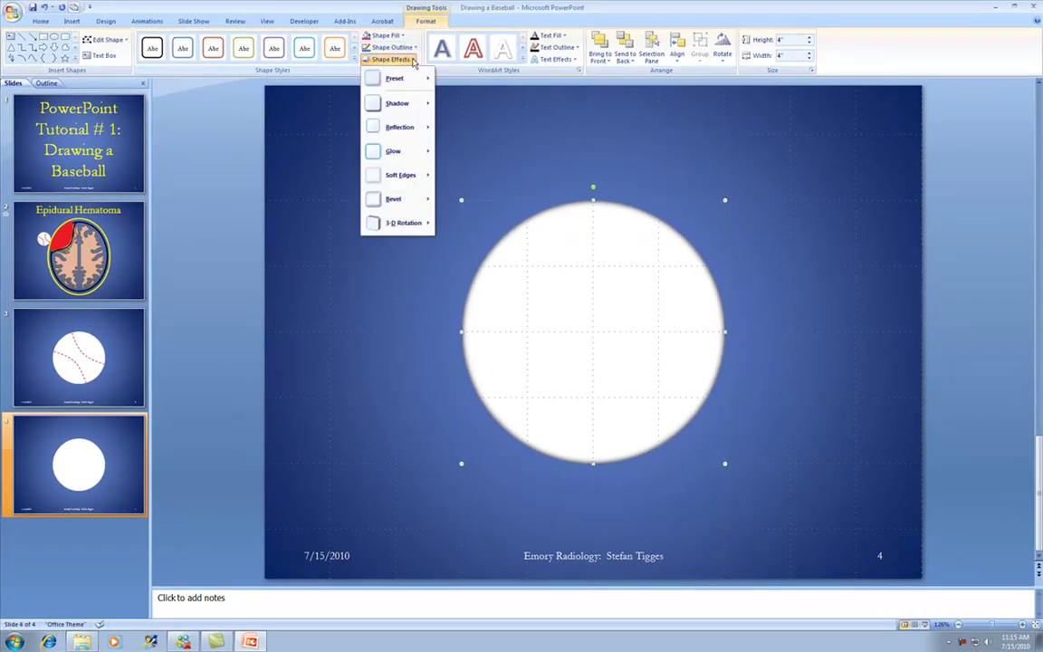
mouse_move(400, 103)
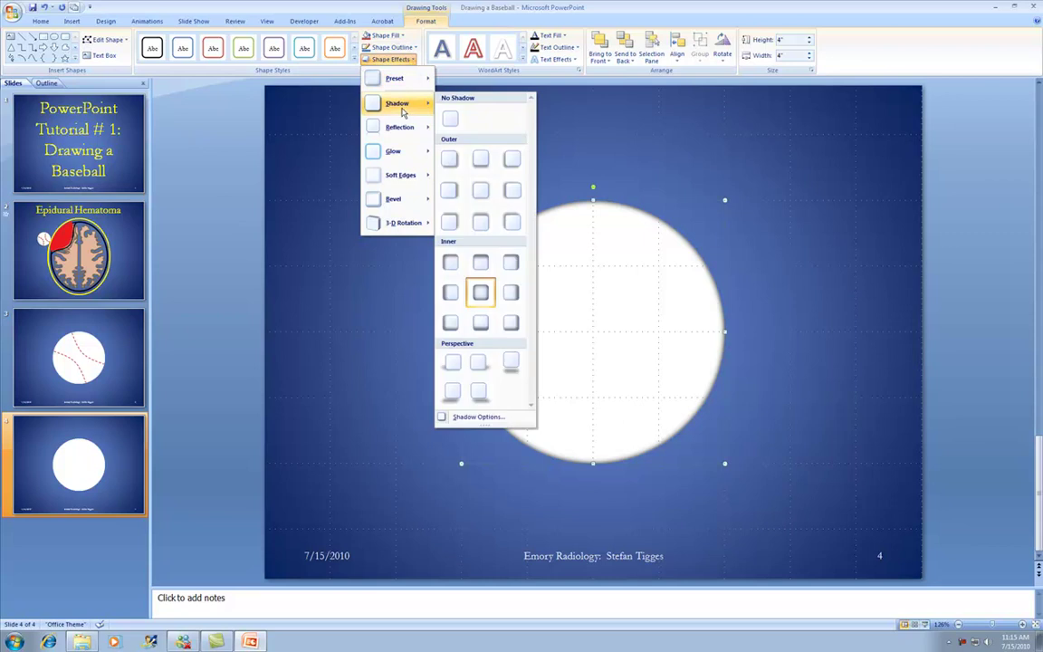
click(452, 159)
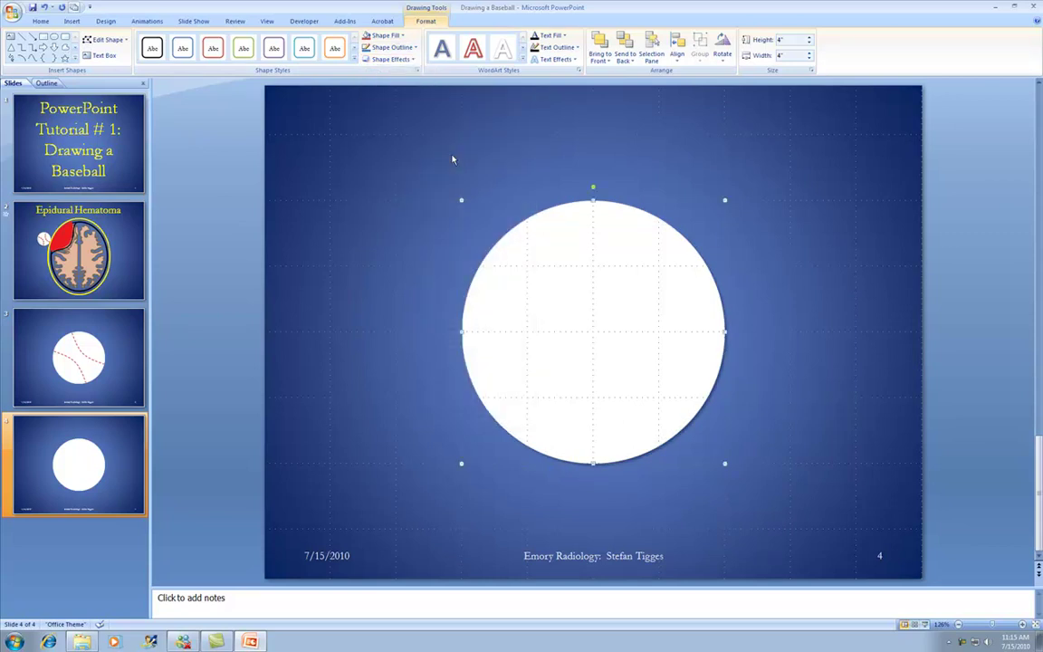
- Deselect the circle, examine the dashed red seams of the finished baseball on slide 3, and return to slide 4
click(339, 302)
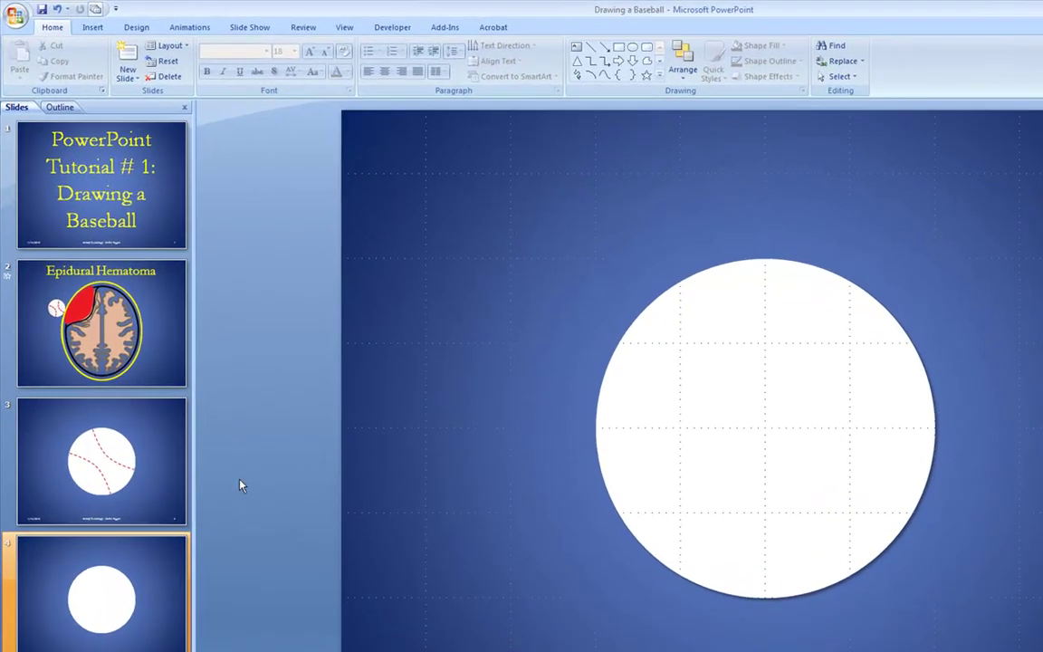
click(121, 398)
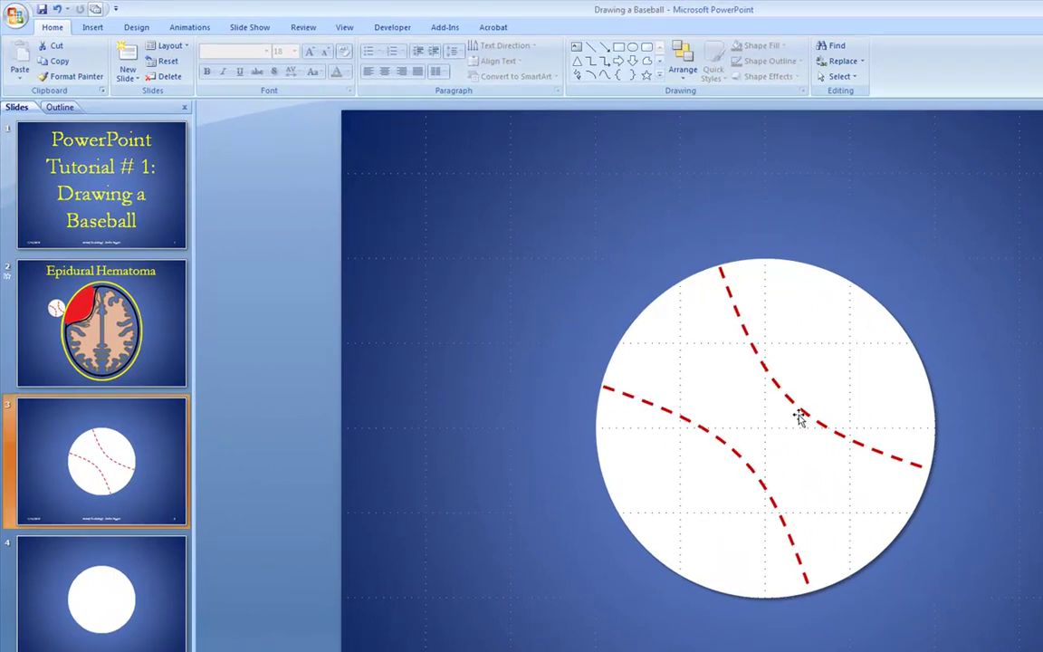
click(163, 575)
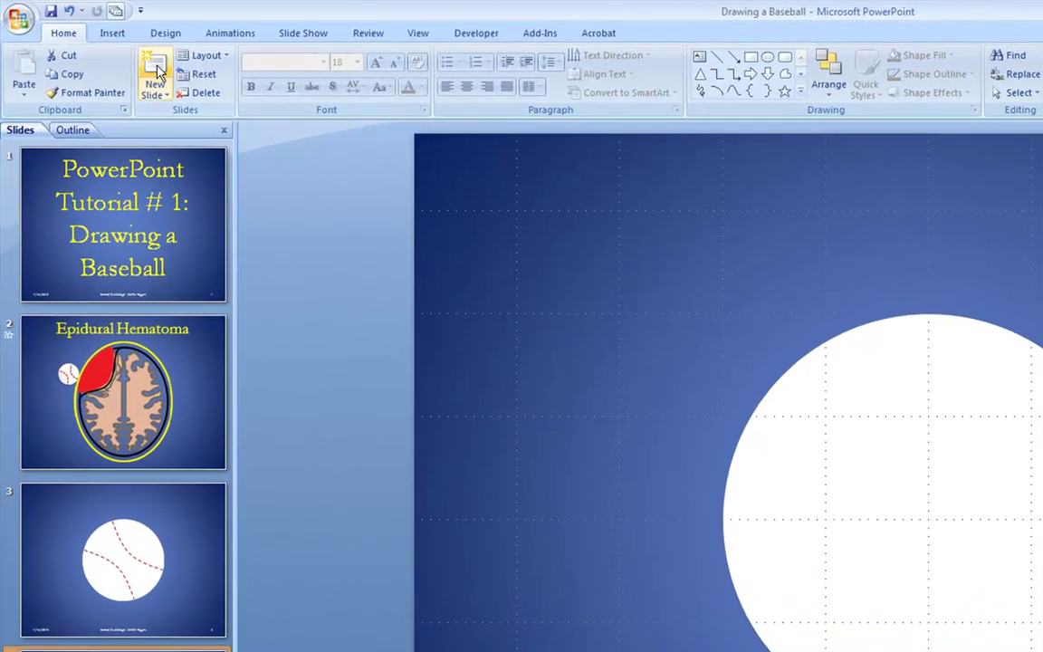
- Draw a Curve from the circle's upper-left edge, bowing toward the center, and end it on the lower-left edge directly below its start
click(112, 32)
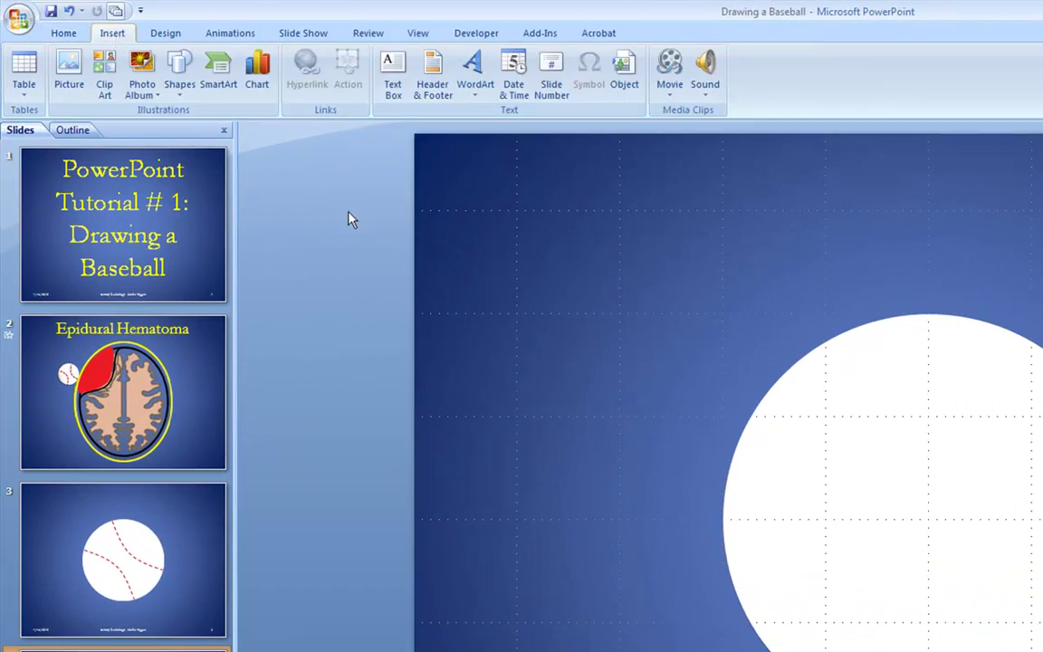
click(180, 95)
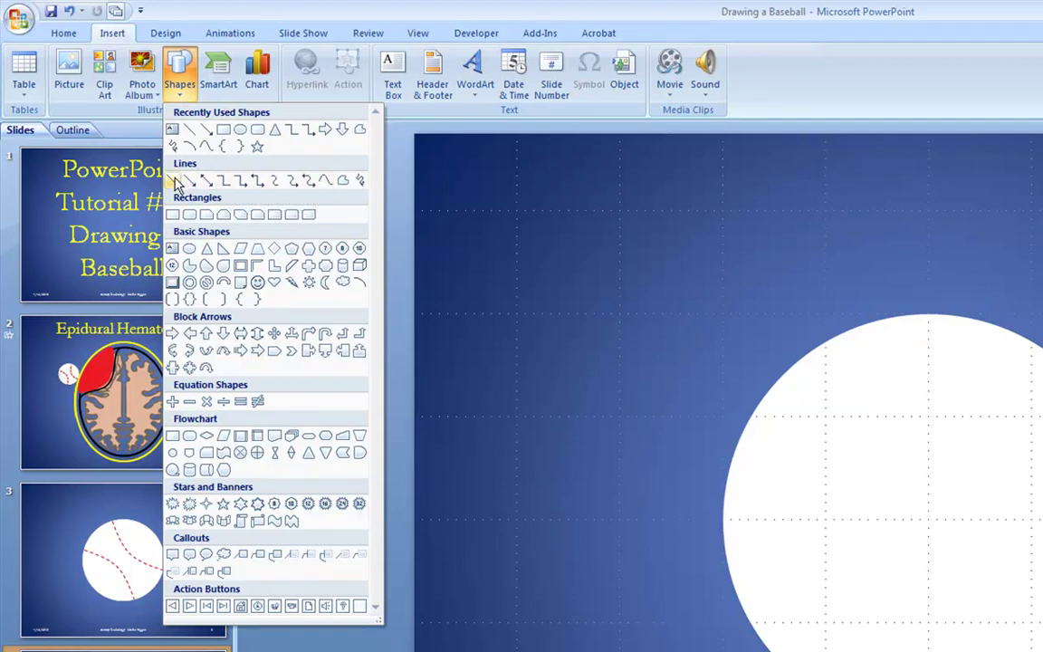
click(325, 182)
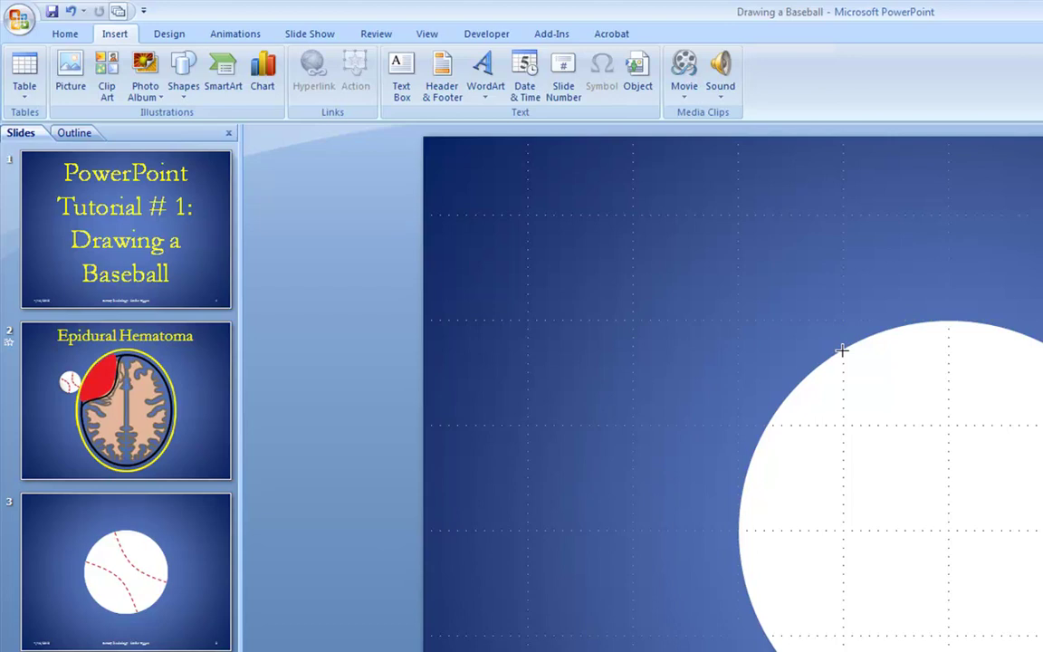
mouse_move(841, 349)
mouse_down()
mouse_move(872, 363)
mouse_move(903, 459)
mouse_move(902, 531)
mouse_up()
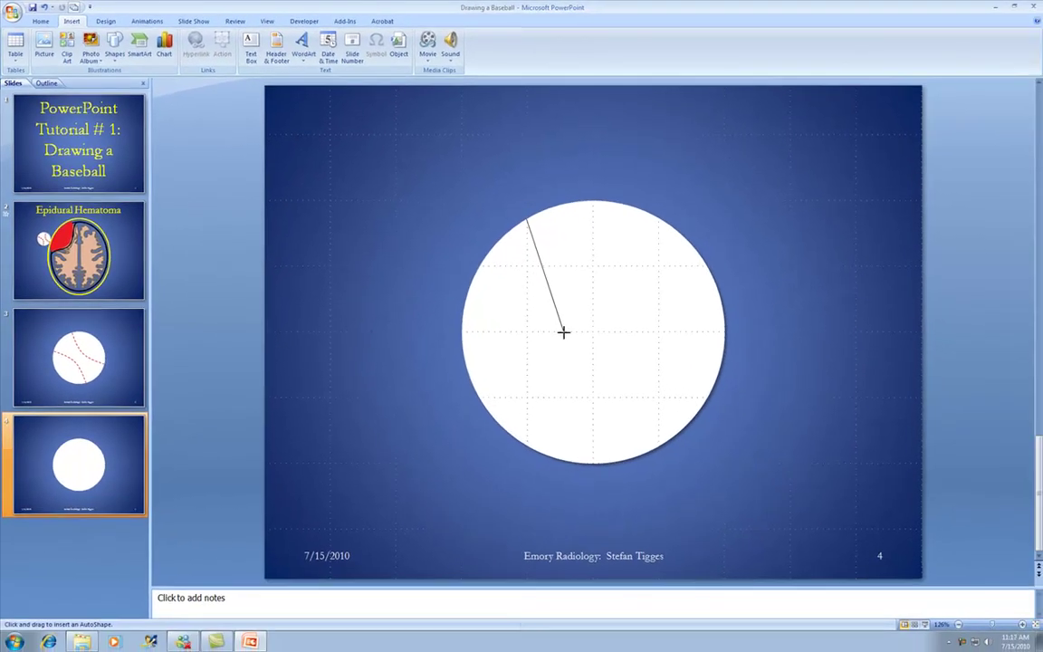
click(563, 333)
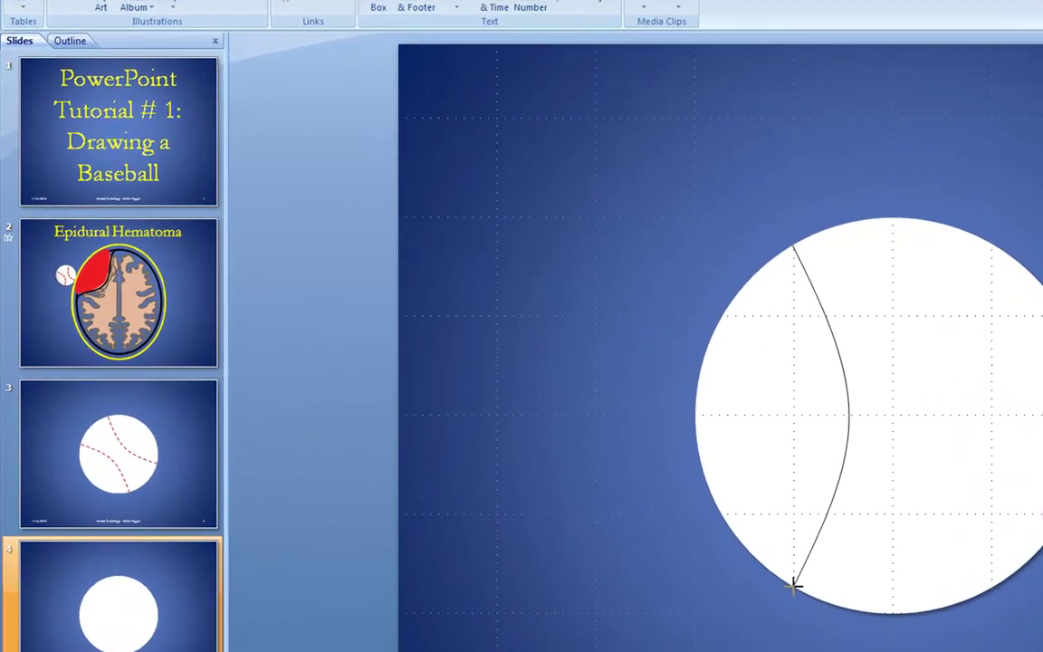
double_click(528, 443)
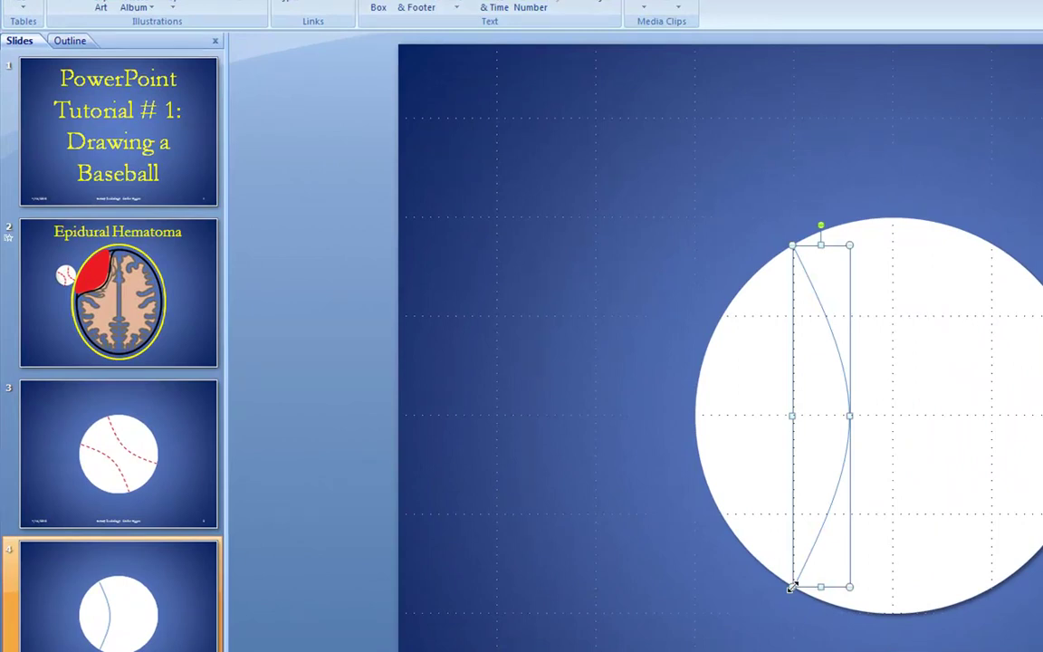
- Set the seam curve's line color to dark red from the standard color palette
right_click(837, 351)
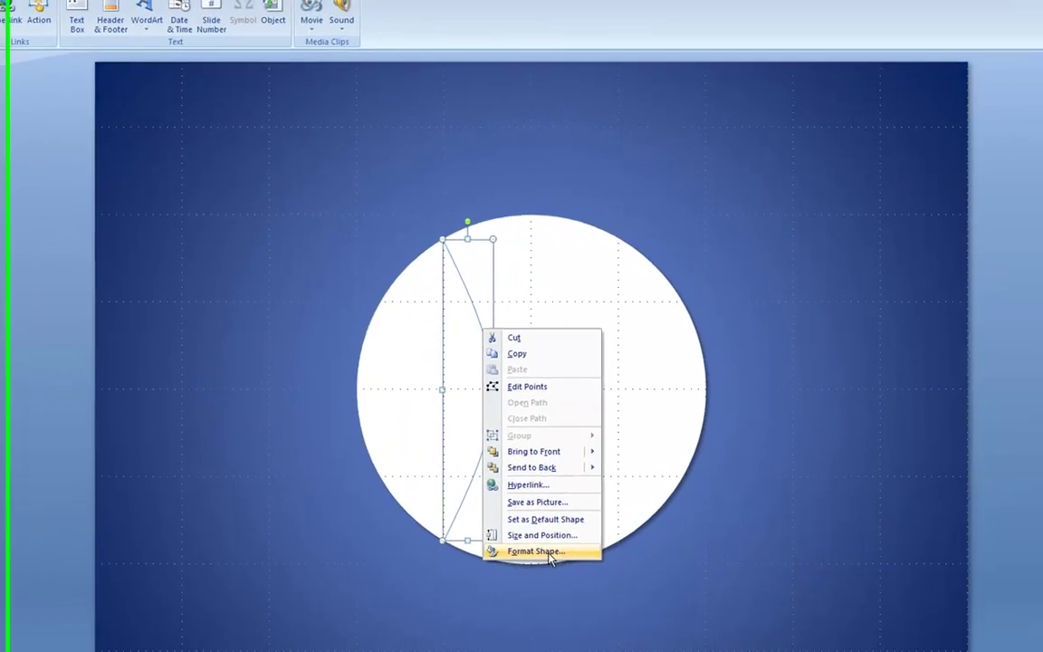
click(814, 588)
drag(323, 160, 826, 181)
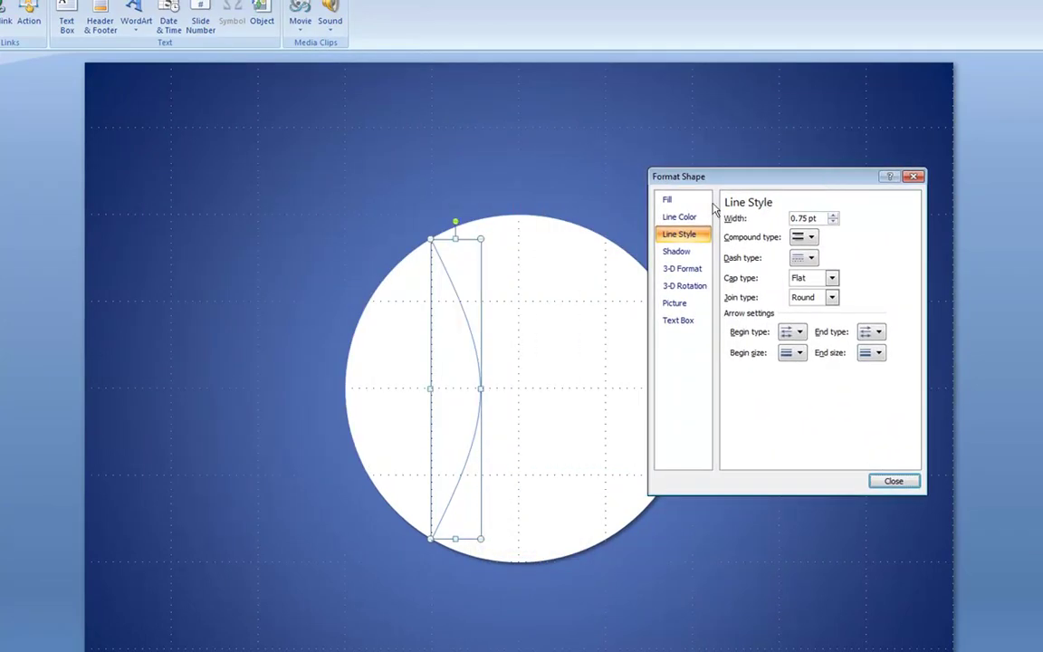
click(694, 222)
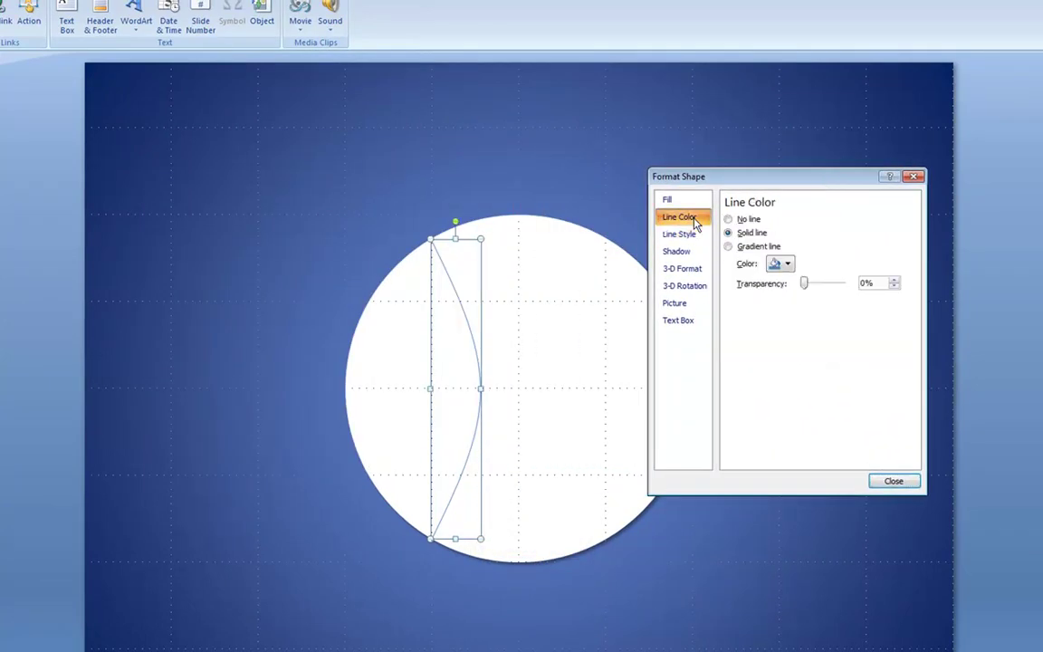
click(786, 264)
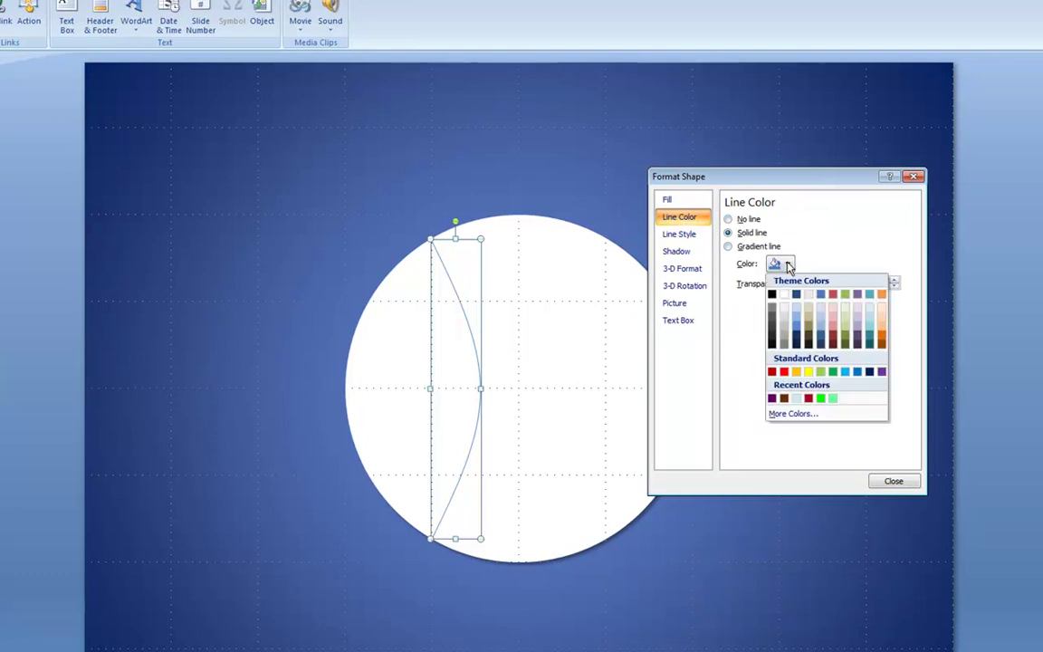
click(809, 419)
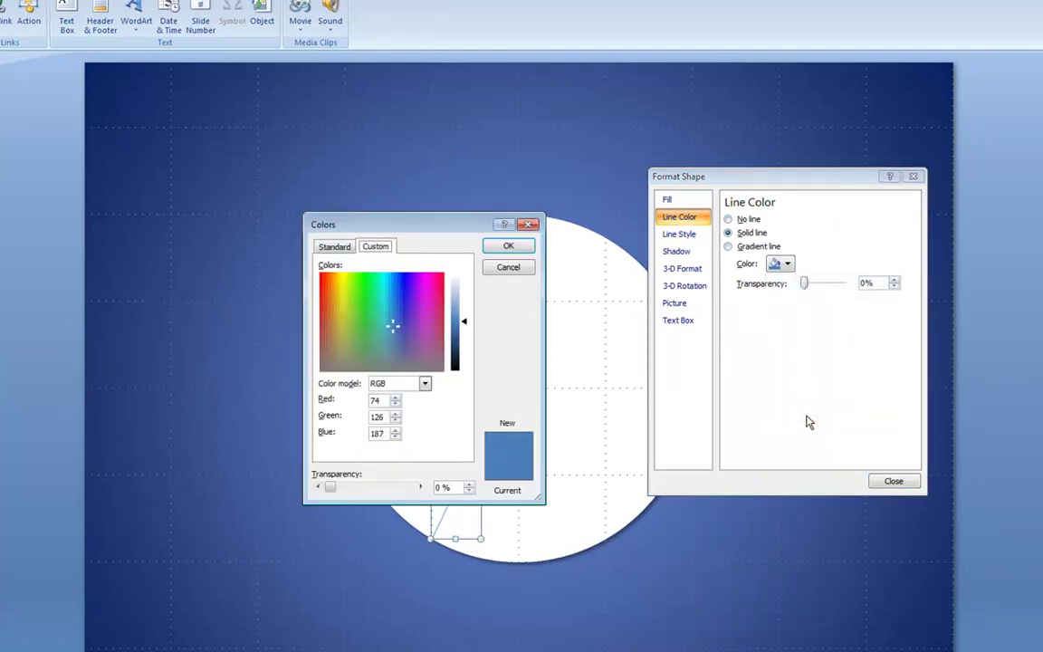
click(335, 250)
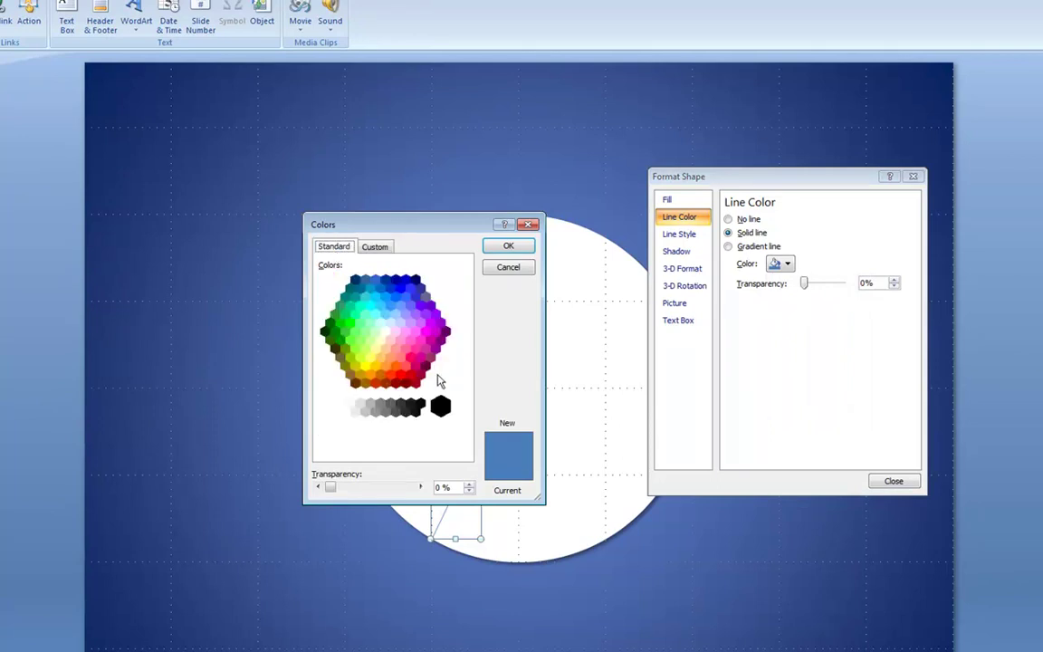
click(415, 383)
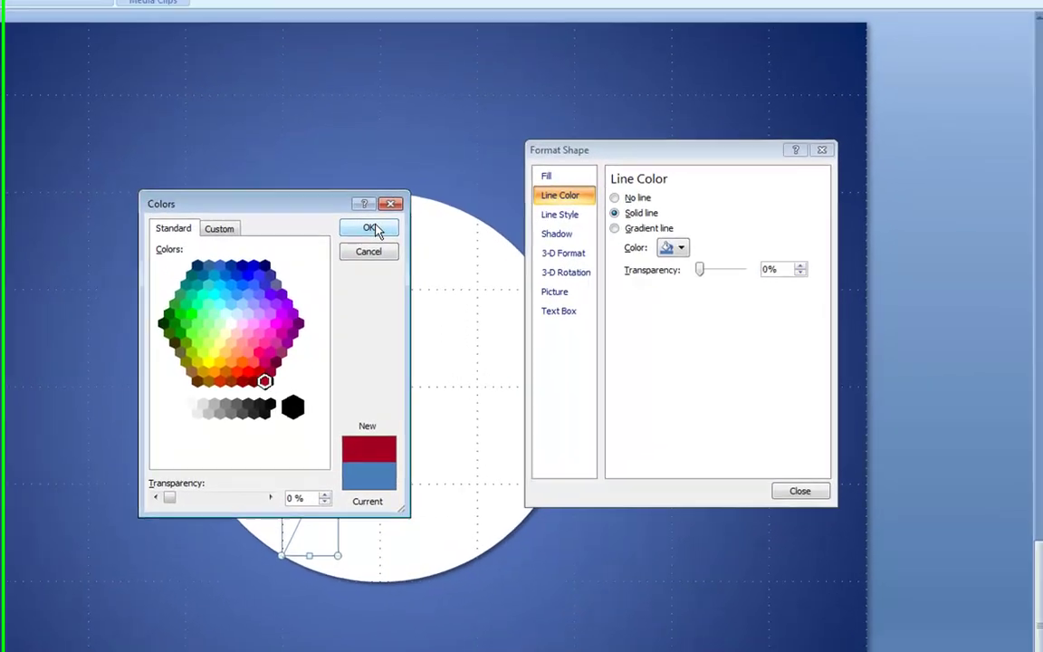
click(508, 246)
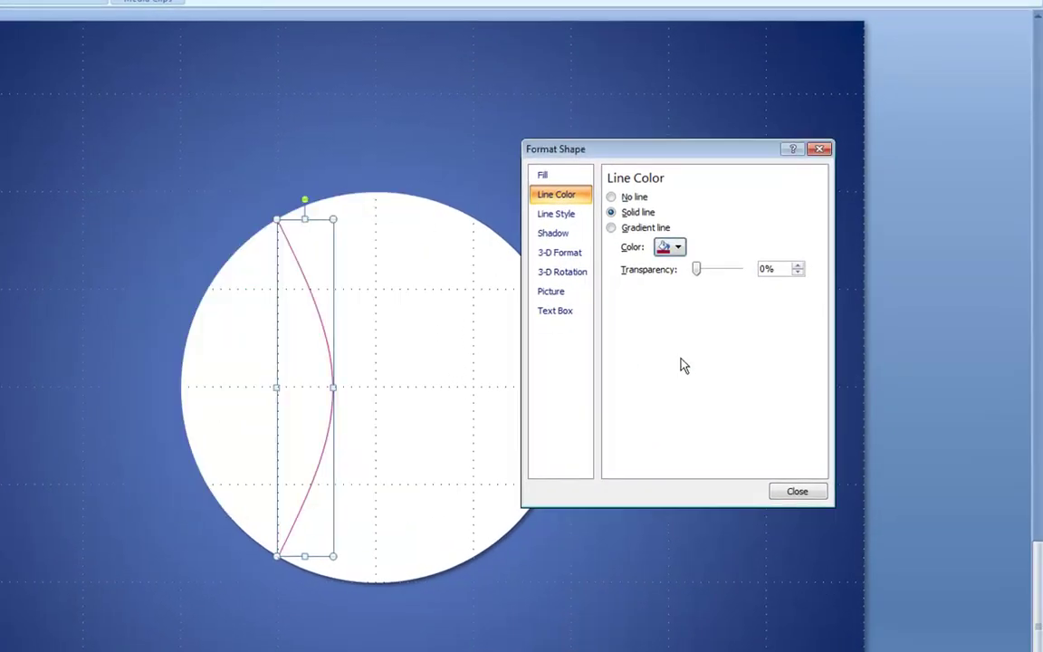
- Give the seam curve a dashed line style with short dashes and a width of 2.5 pt
click(570, 223)
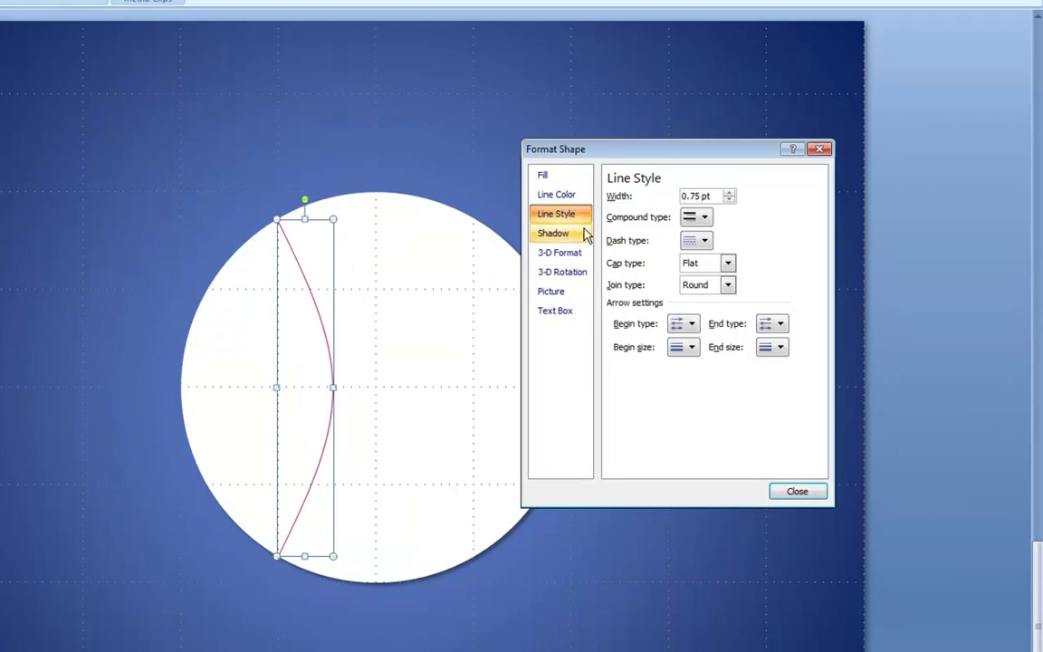
click(705, 243)
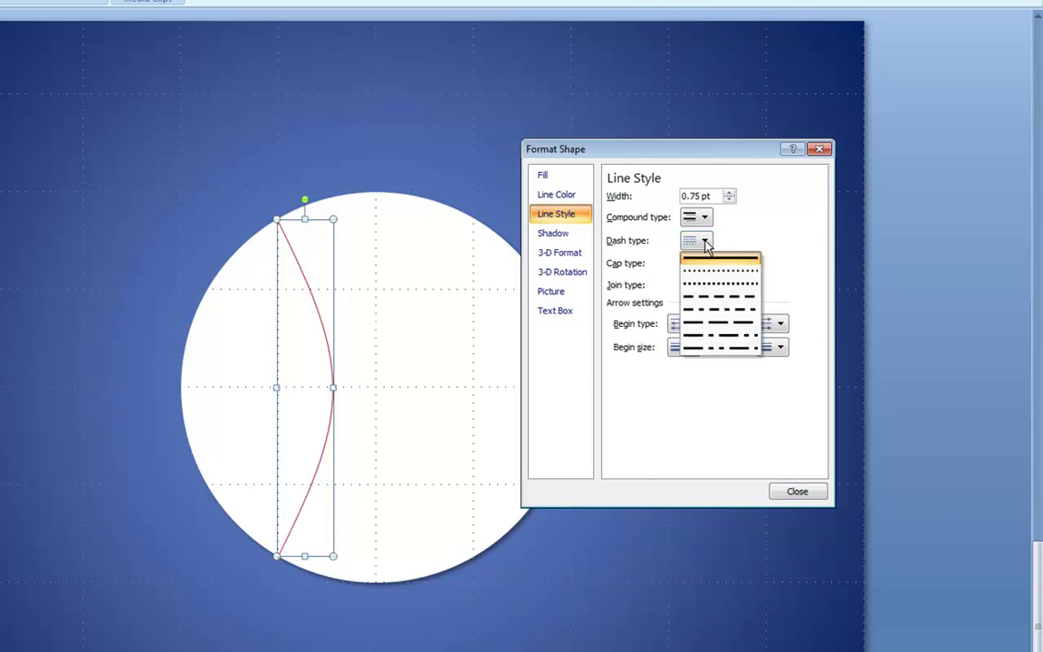
click(723, 302)
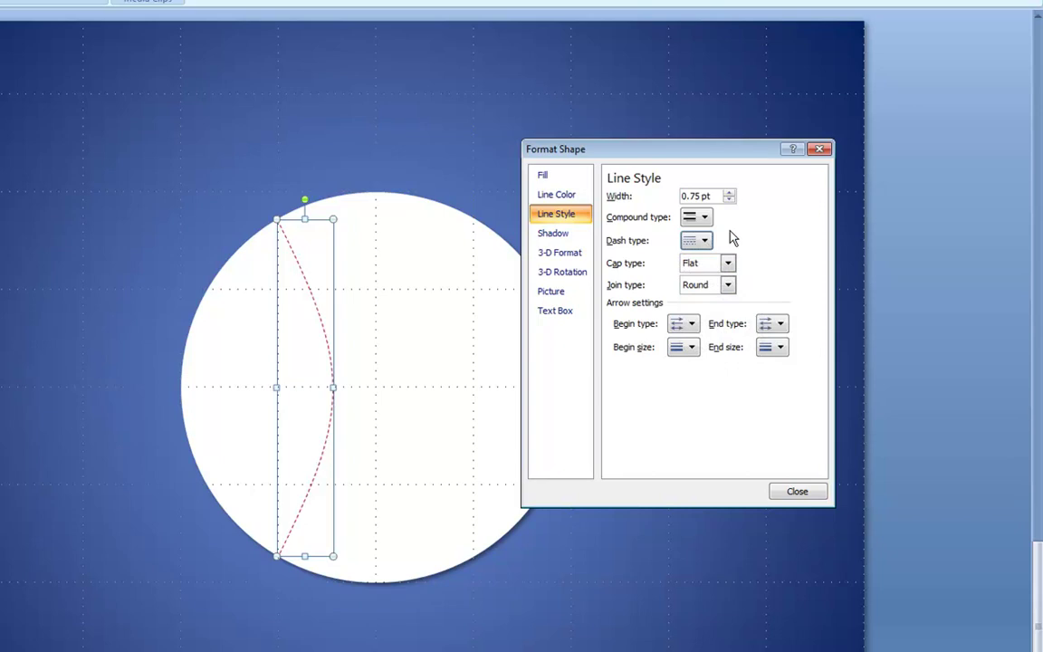
click(728, 193)
click(728, 193)
click(729, 193)
click(728, 193)
click(728, 193)
click(729, 193)
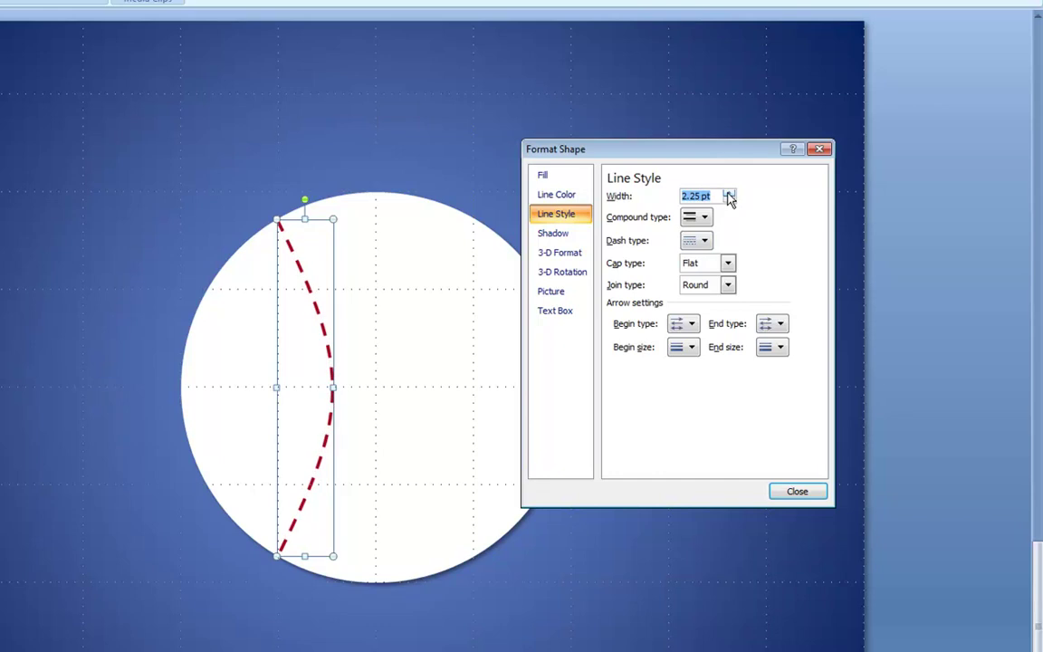
click(729, 193)
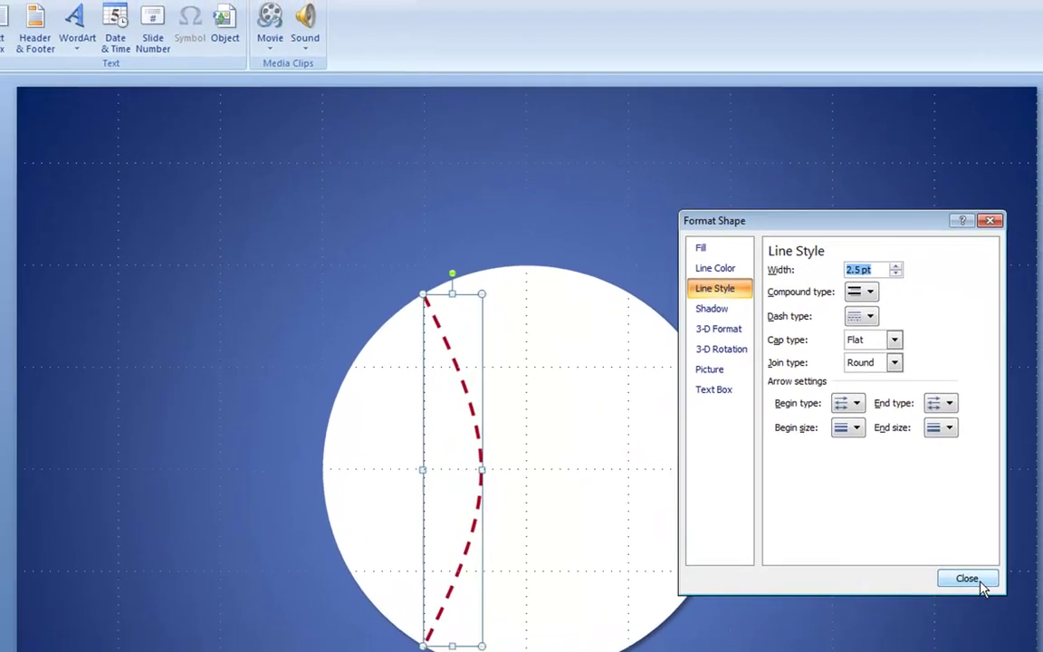
click(967, 578)
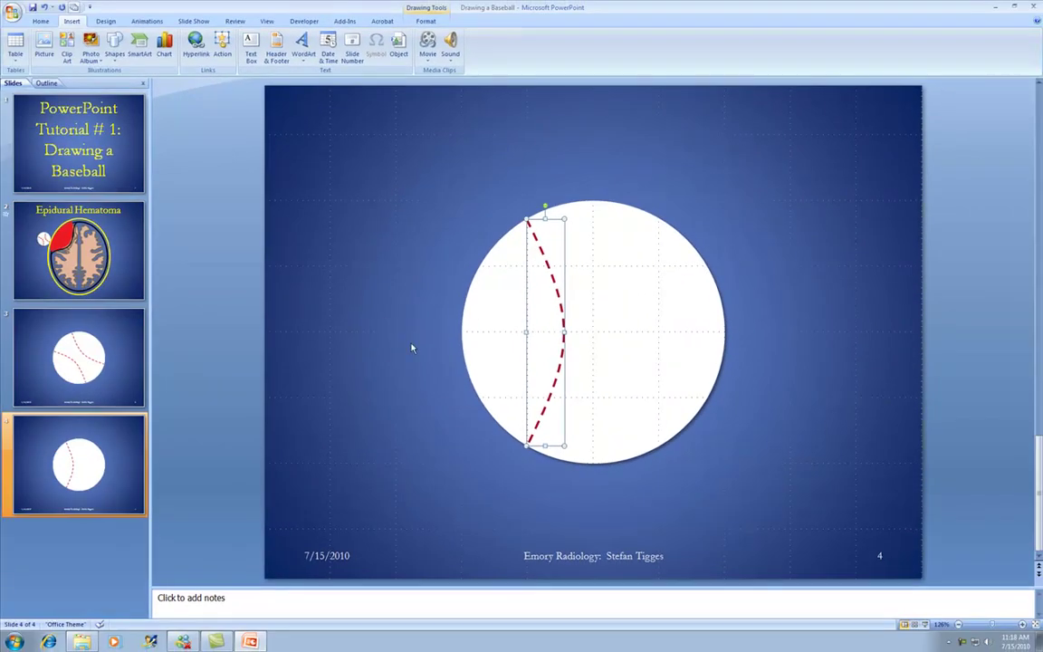